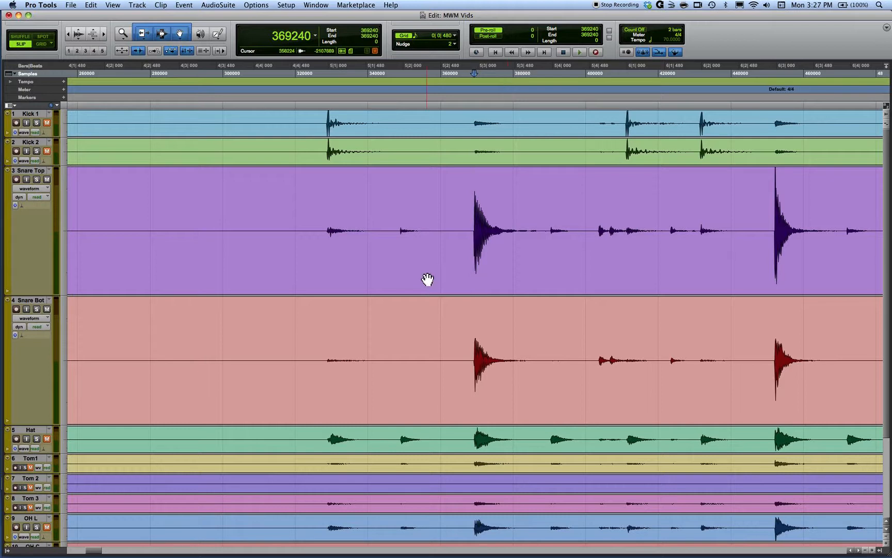
# Step: Examine the Snare Top and Snare Bot waveforms closely at the start of the first loud snare hit
pyautogui.press('super+bracketright')
pyautogui.press('super+bracketright')
pyautogui.press('super+bracketright')
pyautogui.press('super+bracketright')
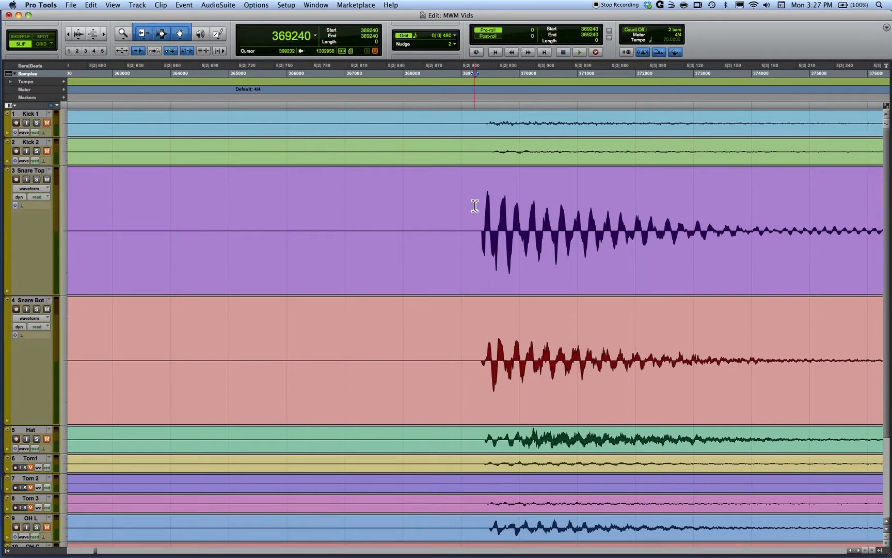
pyautogui.press('super+bracketright')
pyautogui.press('super+bracketright')
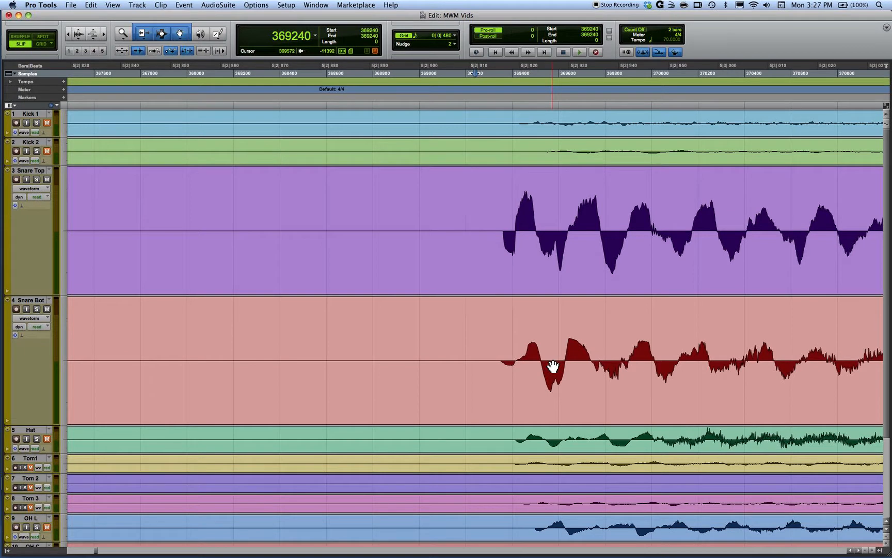
pyautogui.press('super+bracketleft')
pyautogui.press('super+bracketleft')
pyautogui.press('super+bracketleft')
pyautogui.press('super+bracketleft')
pyautogui.press('super+bracketleft')
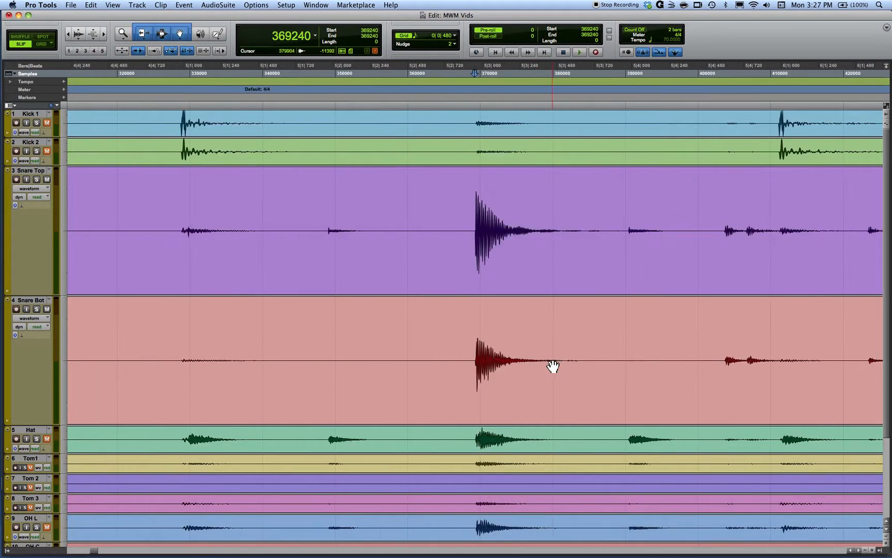
# Step: Play the drums in the mixer, pull the Snare Bot volume down to silence, and bring it back to about -0.6 dB
pyautogui.press('super+equal')
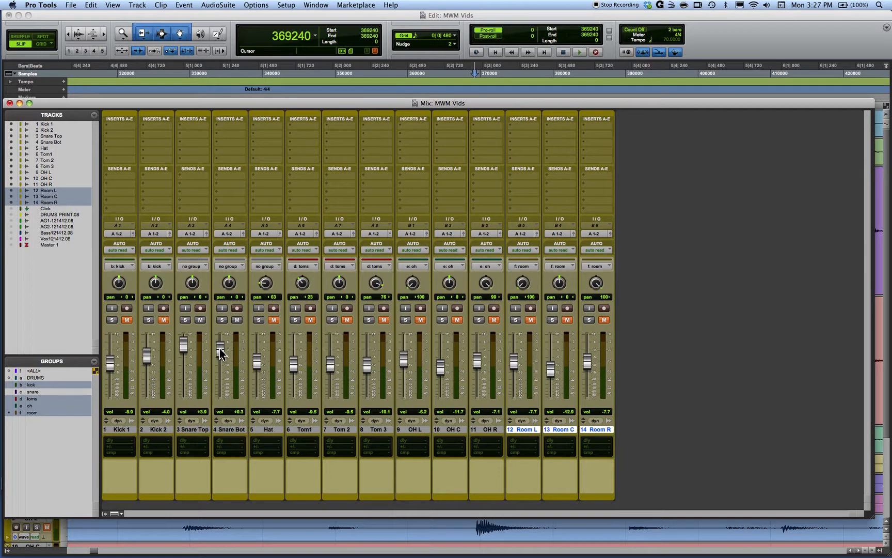
pyautogui.press('space')
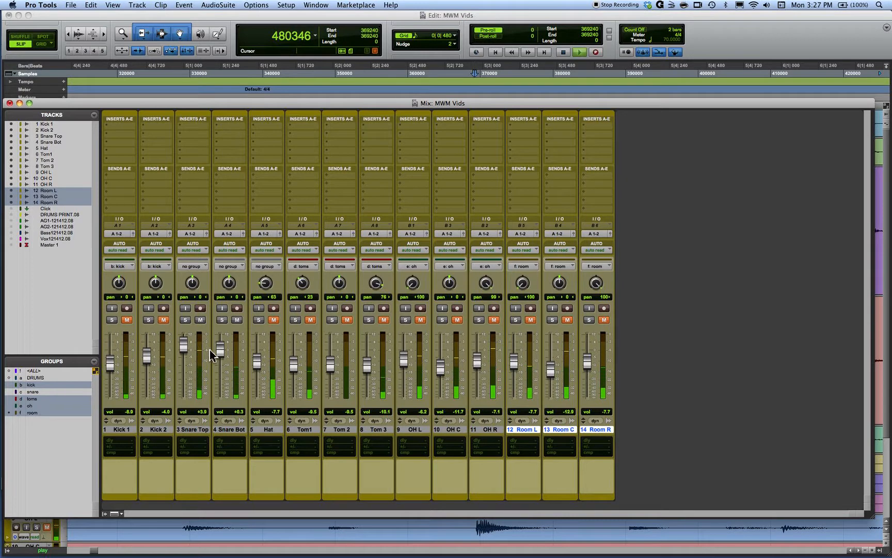
pyautogui.moveTo(220, 351); pyautogui.dragTo(228, 522)
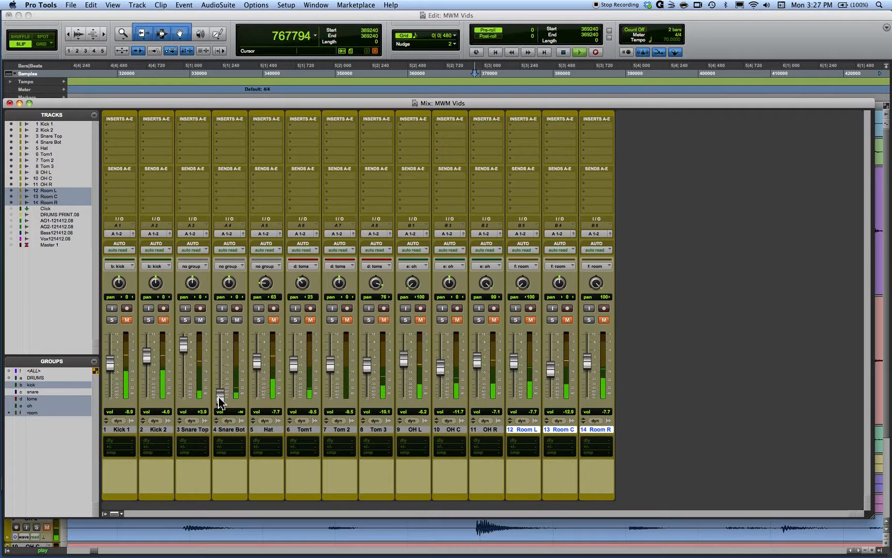
pyautogui.moveTo(219, 398); pyautogui.dragTo(219, 352)
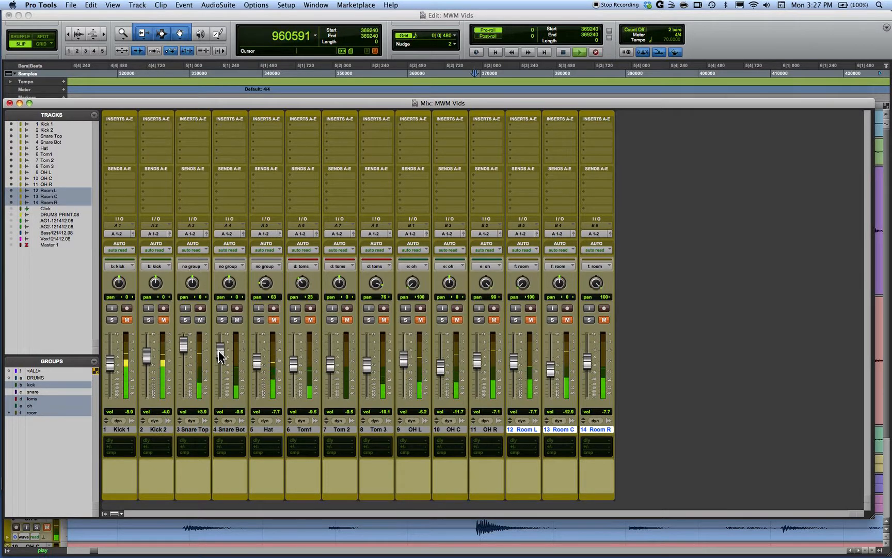
# Step: Solo Snare Bot and insert the mono C1 comp-gate plug-in in its first insert slot, clear of the snare channels
pyautogui.click(222, 320)
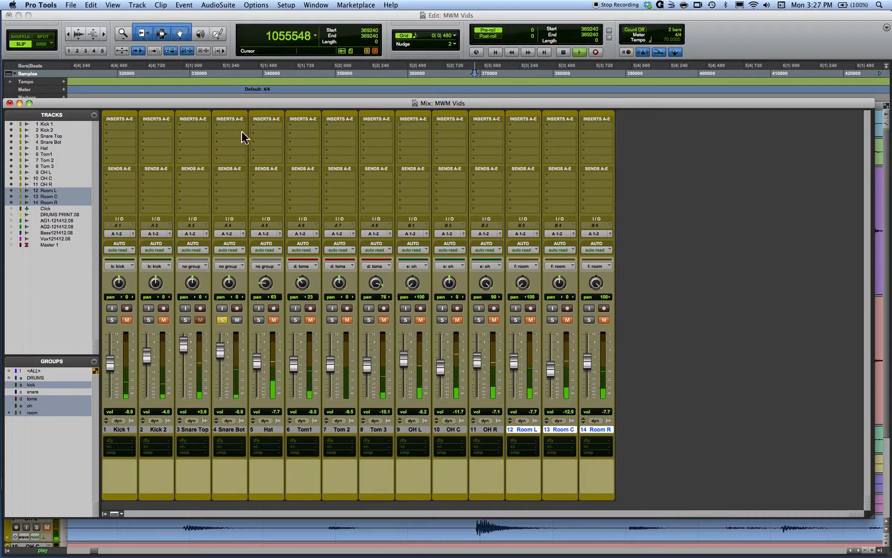
pyautogui.click(226, 126)
pyautogui.moveTo(245, 141)
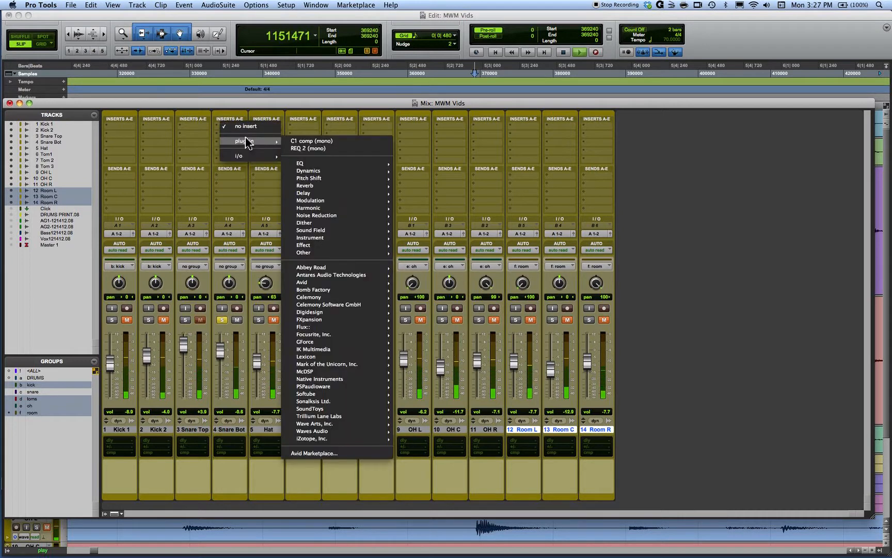
pyautogui.moveTo(328, 171)
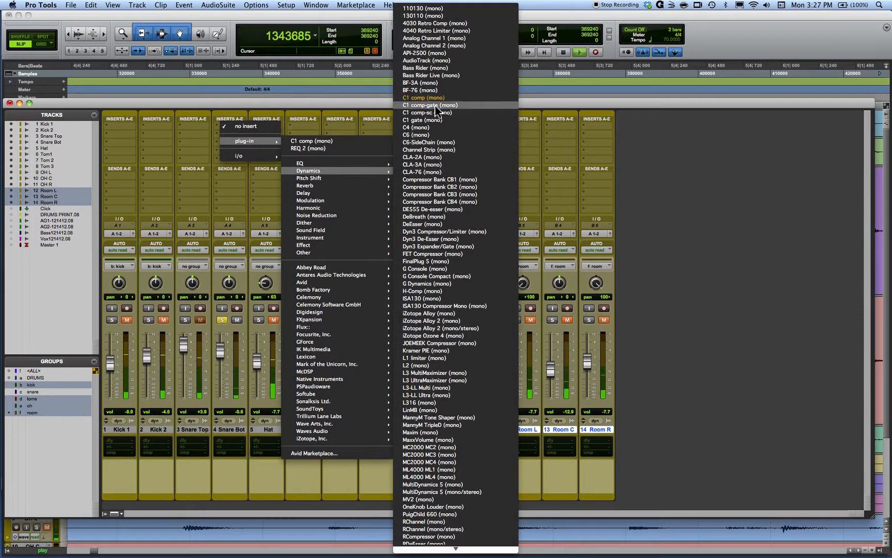
pyautogui.click(423, 106)
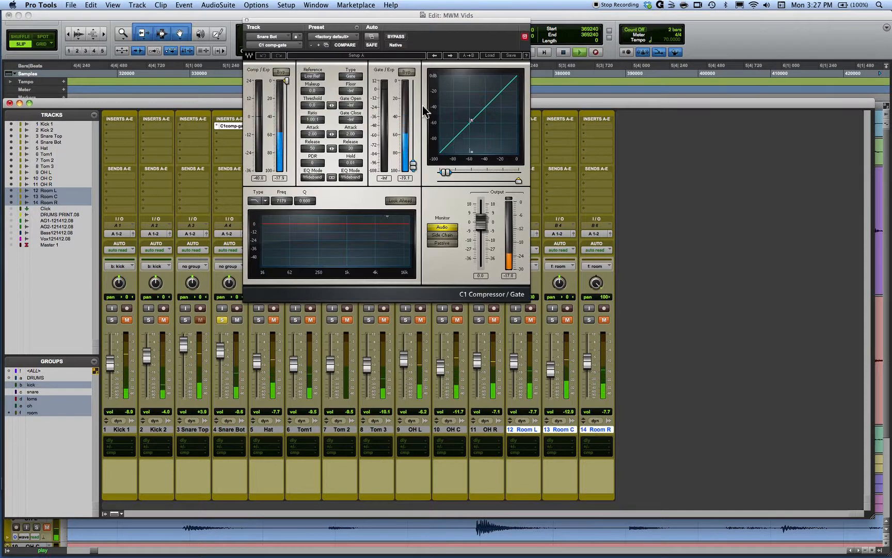
pyautogui.moveTo(355, 21); pyautogui.dragTo(507, 29)
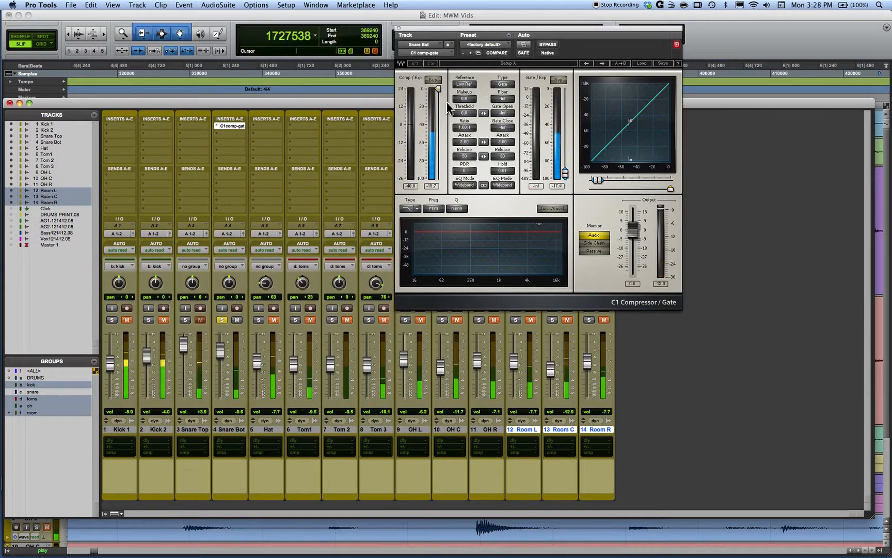
# Step: Keep the C1 in Gate mode on Snare Bot and set the gate attack to 0.01 and the gate release to 92
pyautogui.moveTo(439, 90)
pyautogui.mouseDown()
pyautogui.moveTo(439, 120)
pyautogui.moveTo(442, 70)
pyautogui.mouseUp()
pyautogui.click(502, 84)
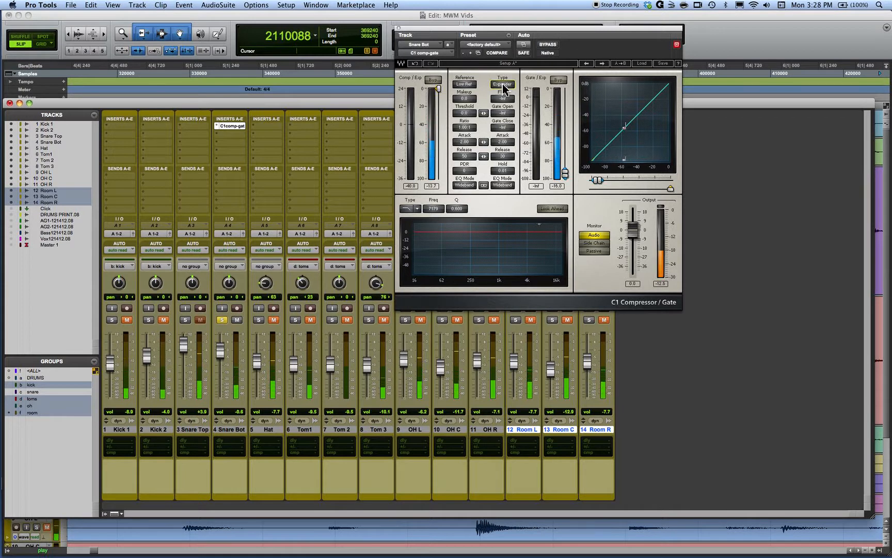
pyautogui.click(504, 84)
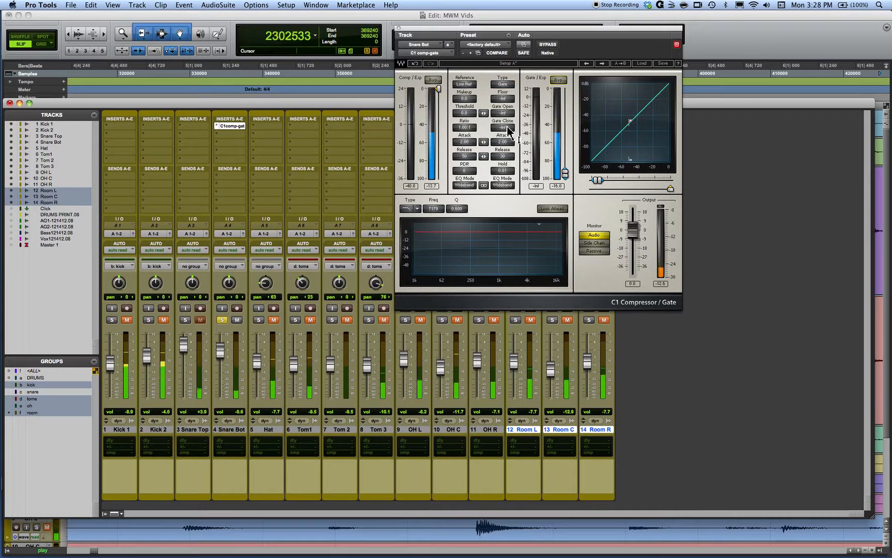
pyautogui.click(504, 142)
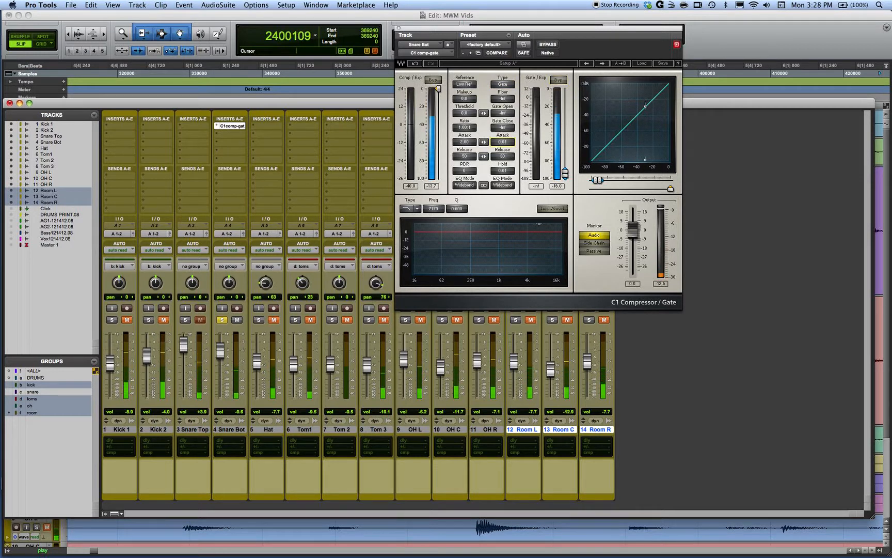
pyautogui.moveTo(509, 157); pyautogui.dragTo(508, 144)
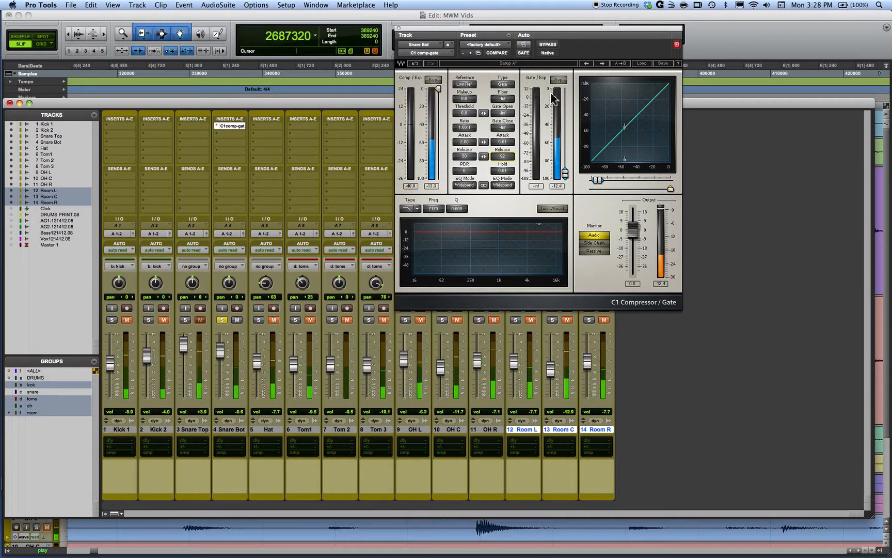
# Step: Try gate open and close thresholds of -22.7 on Snare Bot, comparing with Snare Top temporarily soloed alongside it
pyautogui.moveTo(565, 173); pyautogui.dragTo(565, 110)
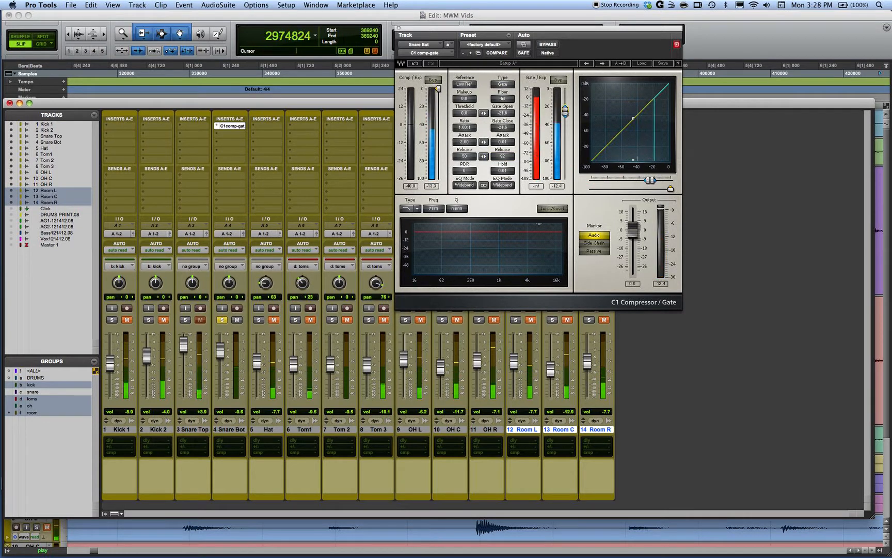
pyautogui.moveTo(565, 111); pyautogui.dragTo(565, 112)
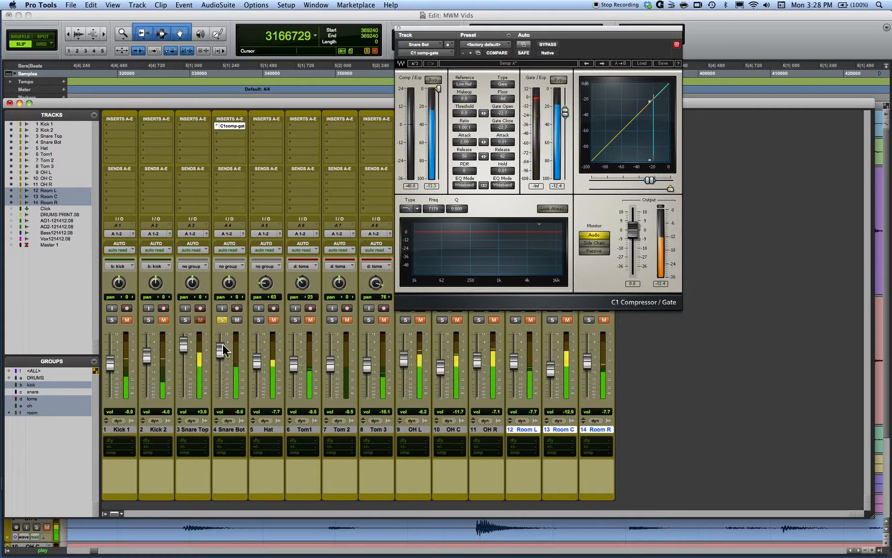
pyautogui.click(185, 320)
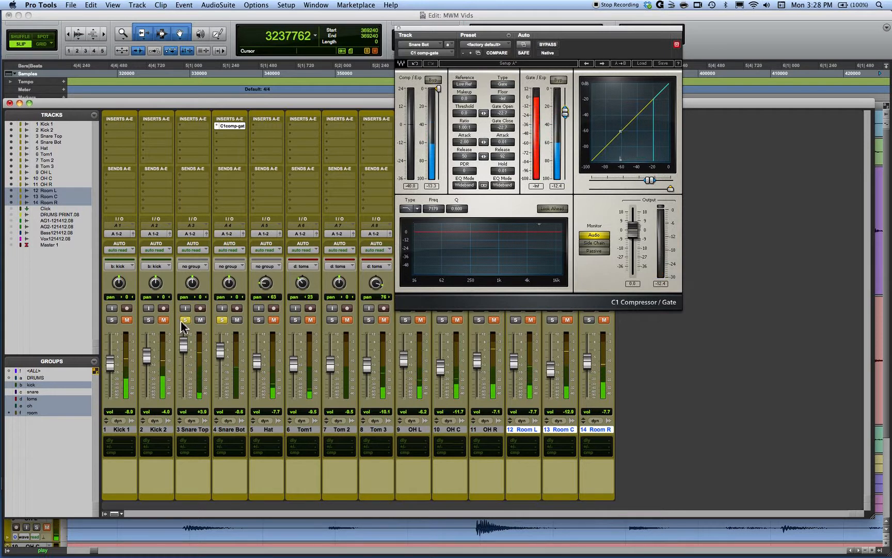
pyautogui.click(237, 320)
pyautogui.click(185, 320)
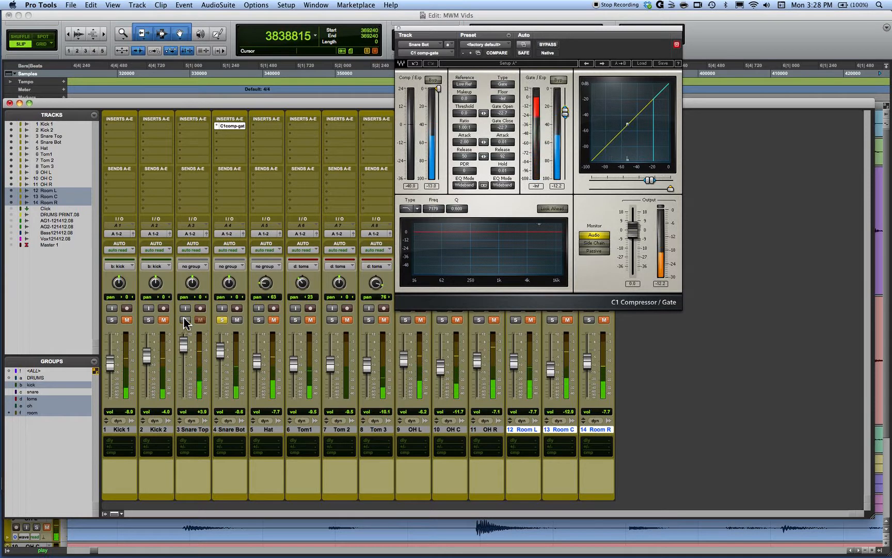
# Step: Reset the gate thresholds on Snare Bot, setting gate open to about -29 and gate close to -37.4
pyautogui.moveTo(565, 111); pyautogui.dragTo(565, 173)
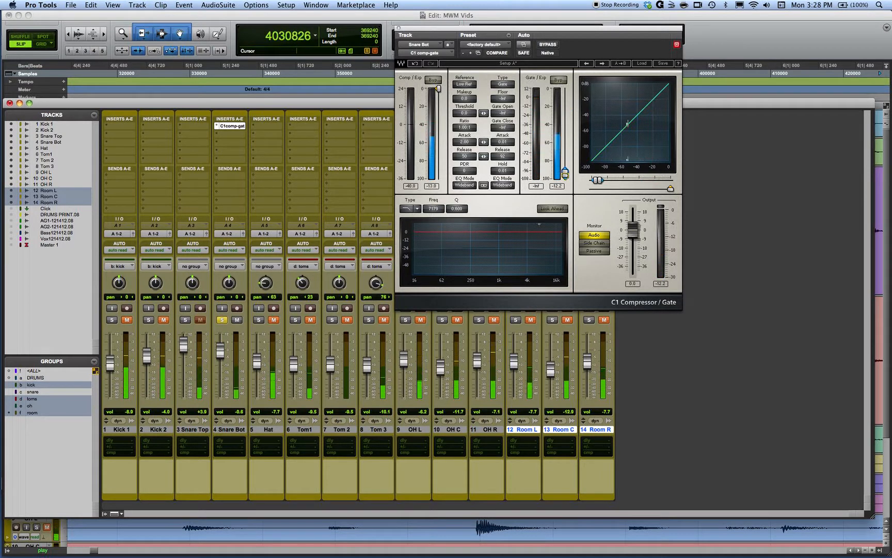
pyautogui.moveTo(565, 173); pyautogui.dragTo(565, 117)
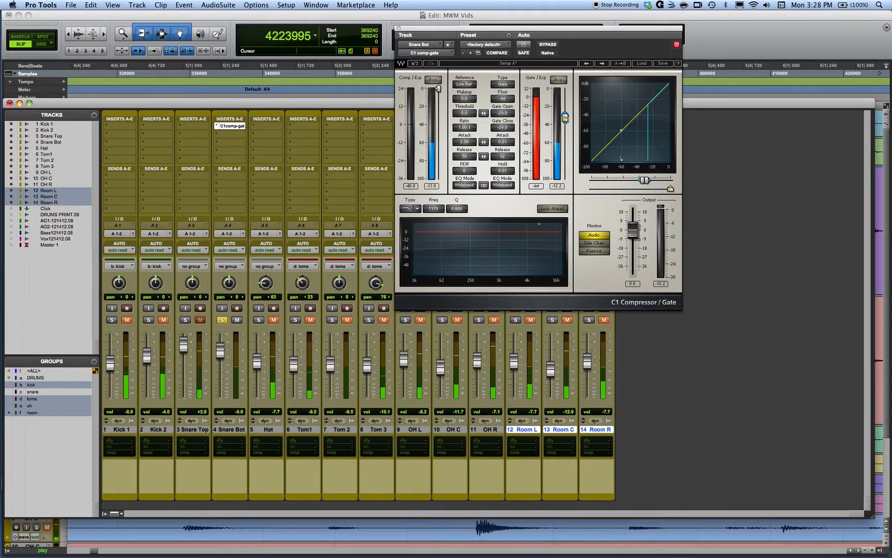
pyautogui.moveTo(565, 121); pyautogui.dragTo(566, 122)
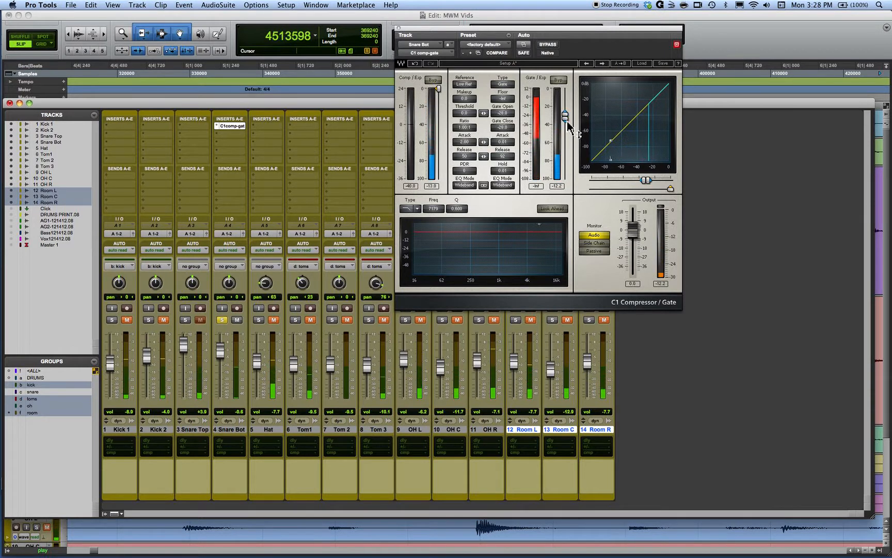
pyautogui.moveTo(565, 122); pyautogui.dragTo(565, 126)
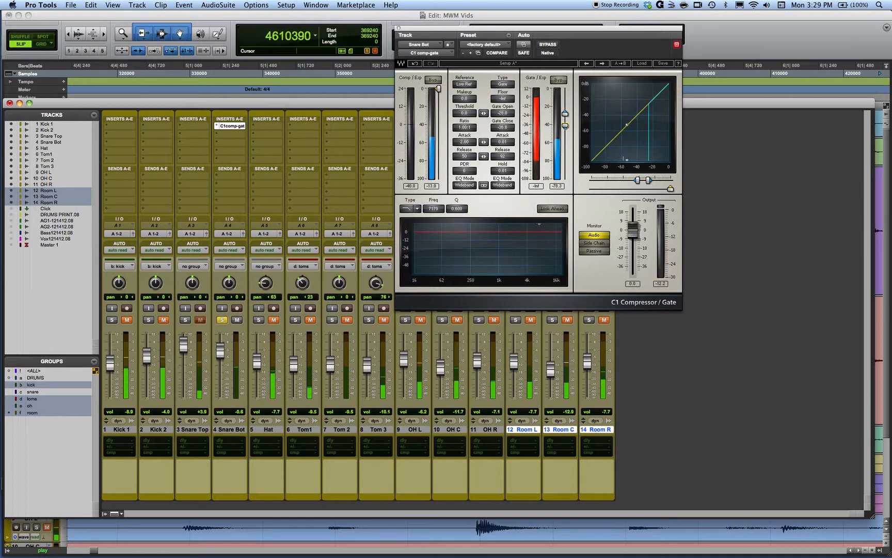
pyautogui.moveTo(565, 113); pyautogui.dragTo(565, 114)
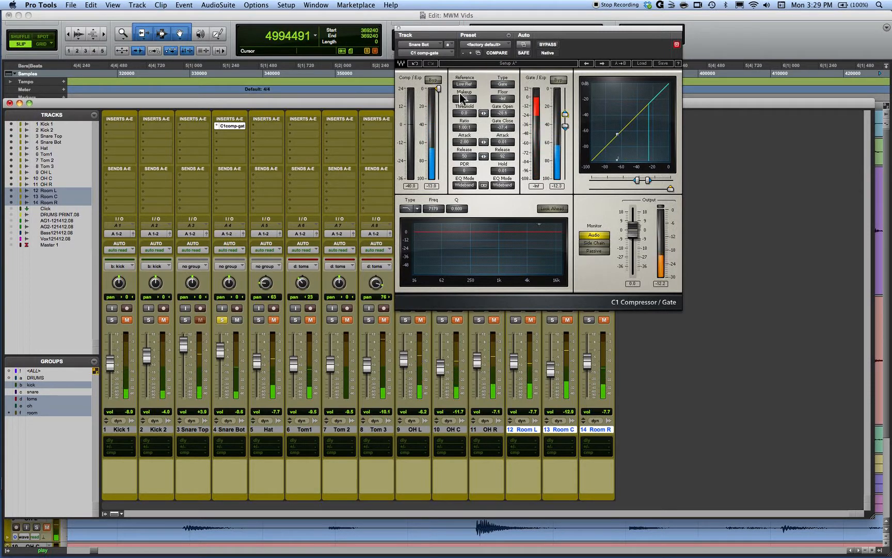
# Step: Set the C1 compressor on Snare Bot to threshold -40.0, attack 0.01, a longer release, ratio about 1.9:1 and makeup about 11
pyautogui.moveTo(439, 89); pyautogui.dragTo(467, 151)
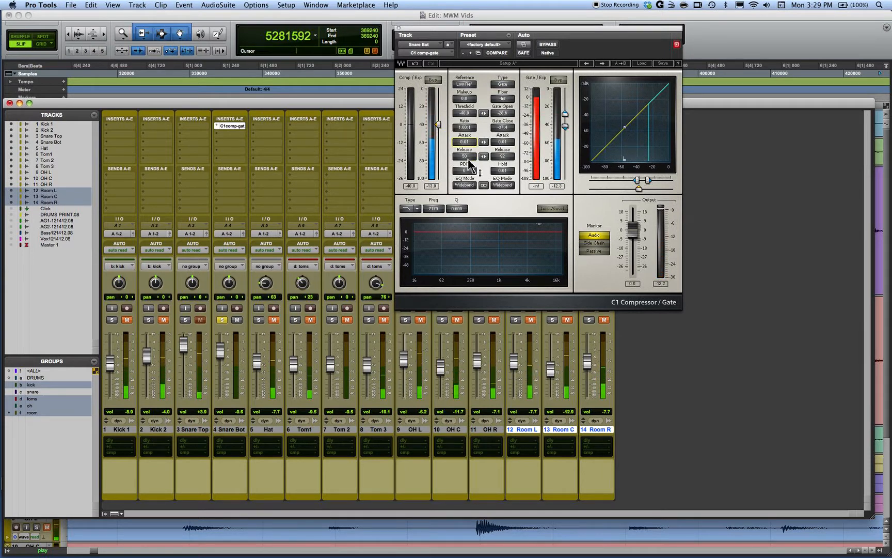
pyautogui.moveTo(468, 158); pyautogui.dragTo(470, 119)
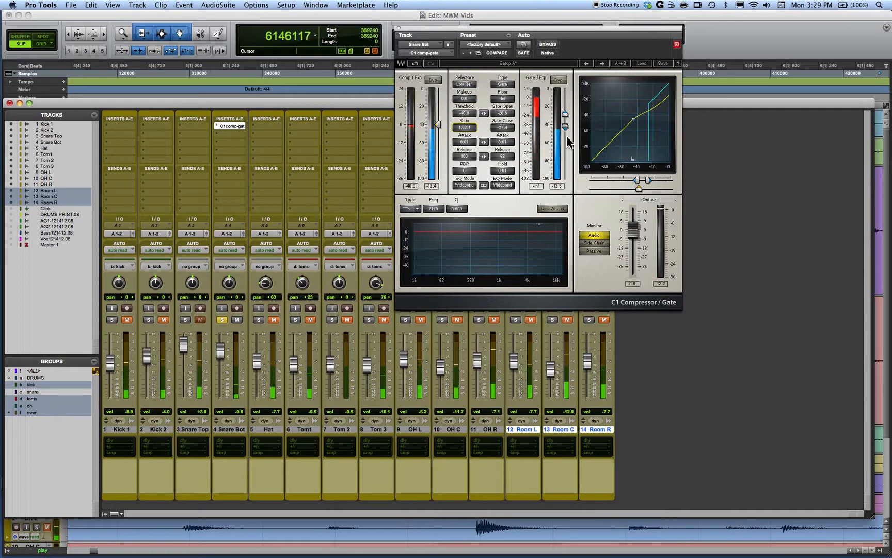
pyautogui.moveTo(471, 99); pyautogui.dragTo(471, 78)
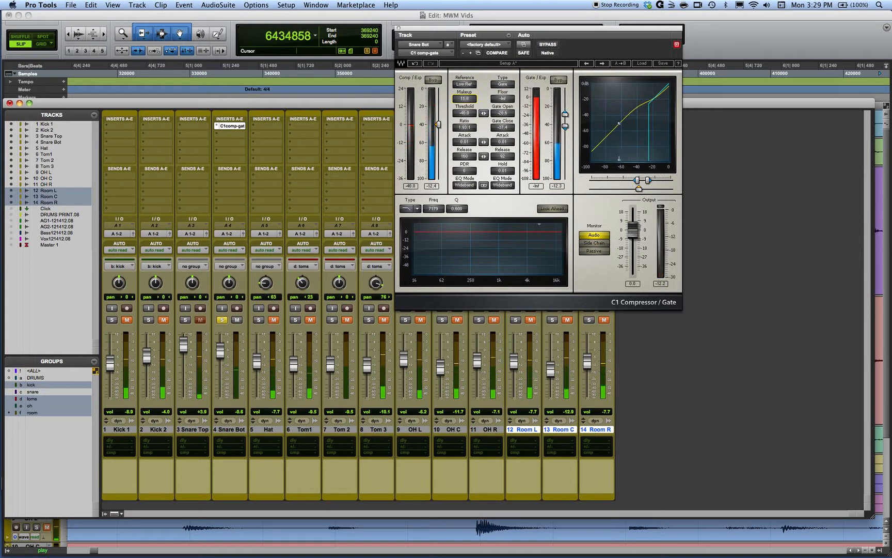
# Step: Compare Snare Bot with the plug-in bypassed and with a compressor attack of 1000, returning the attack to 0.01
pyautogui.click(549, 45)
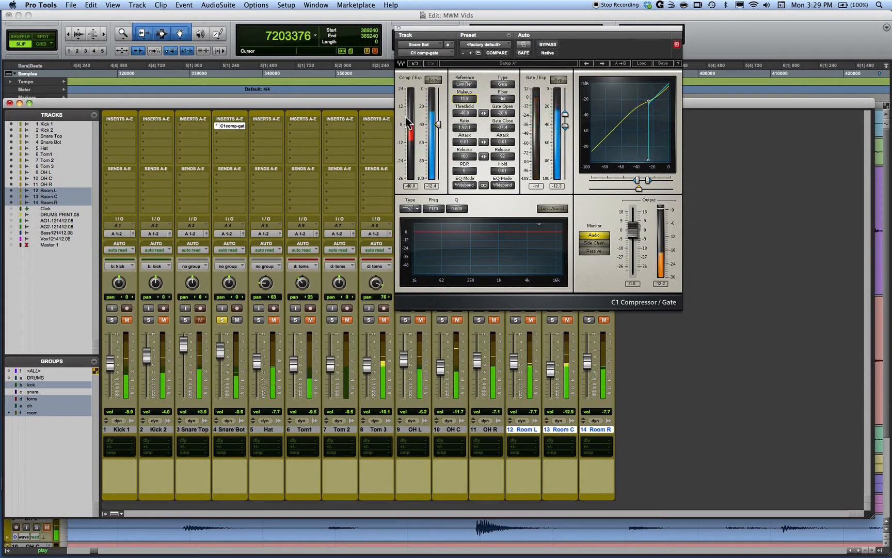
pyautogui.click(222, 320)
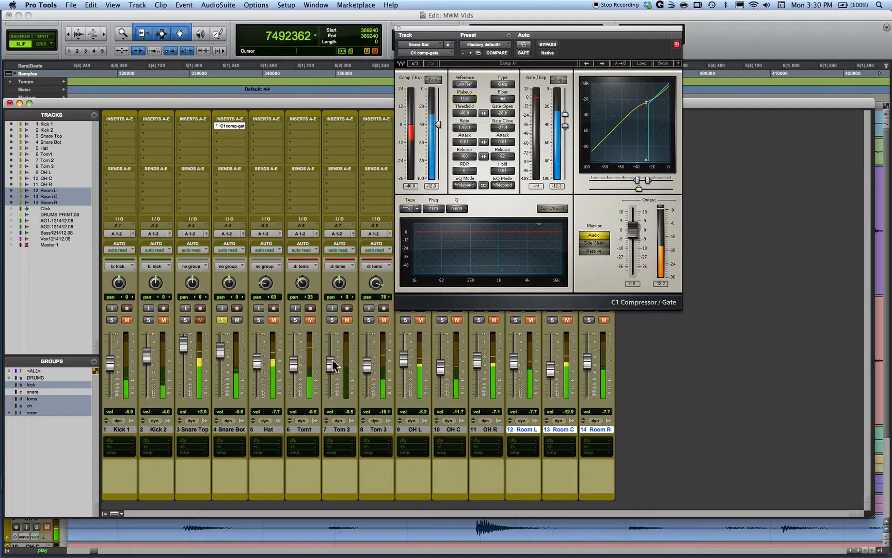
pyautogui.click(465, 142)
pyautogui.moveTo(465, 142)
pyautogui.mouseDown()
pyautogui.moveTo(465, 130)
pyautogui.moveTo(465, 142)
pyautogui.mouseUp()
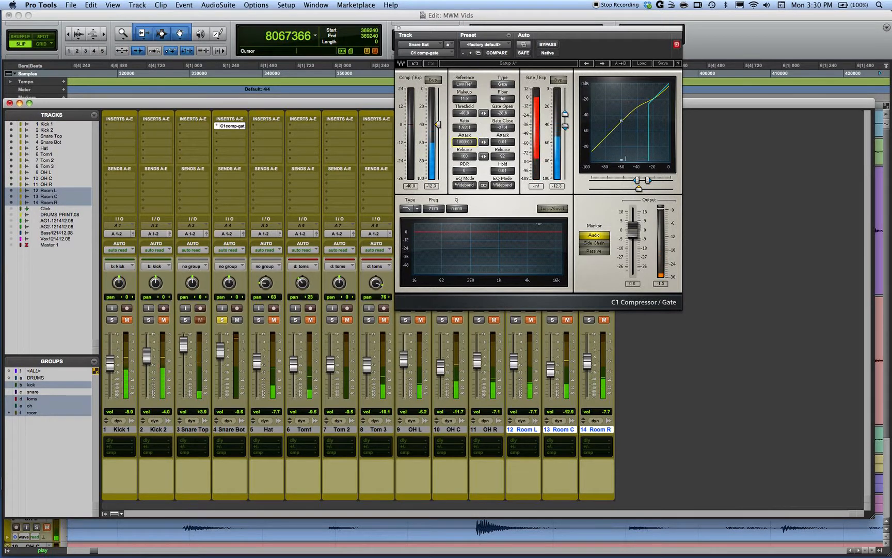
pyautogui.moveTo(465, 142); pyautogui.dragTo(469, 147)
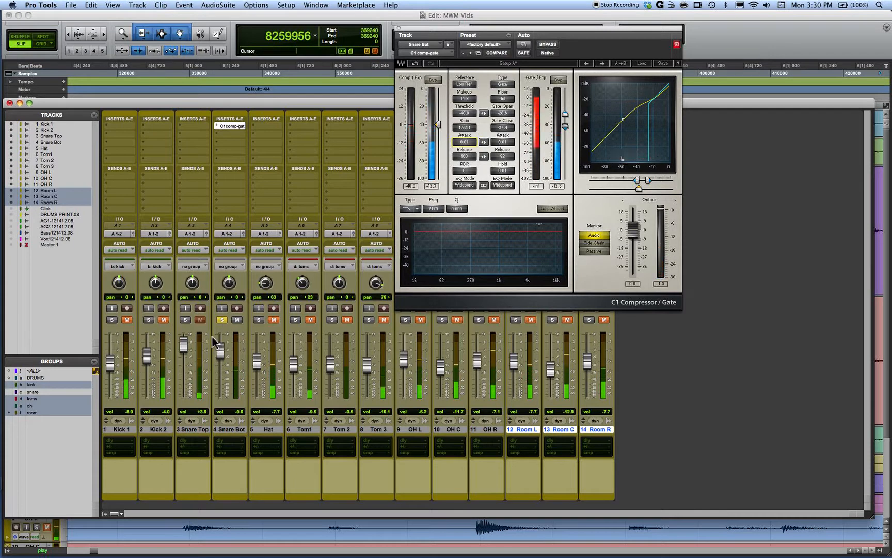
# Step: Solo Snare Top with Snare Bot, set Snare Top to about +1.8 dB, and blend Snare Bot up from silence to about -2.2 dB
pyautogui.moveTo(220, 353); pyautogui.dragTo(221, 399)
pyautogui.moveTo(183, 344); pyautogui.dragTo(183, 349)
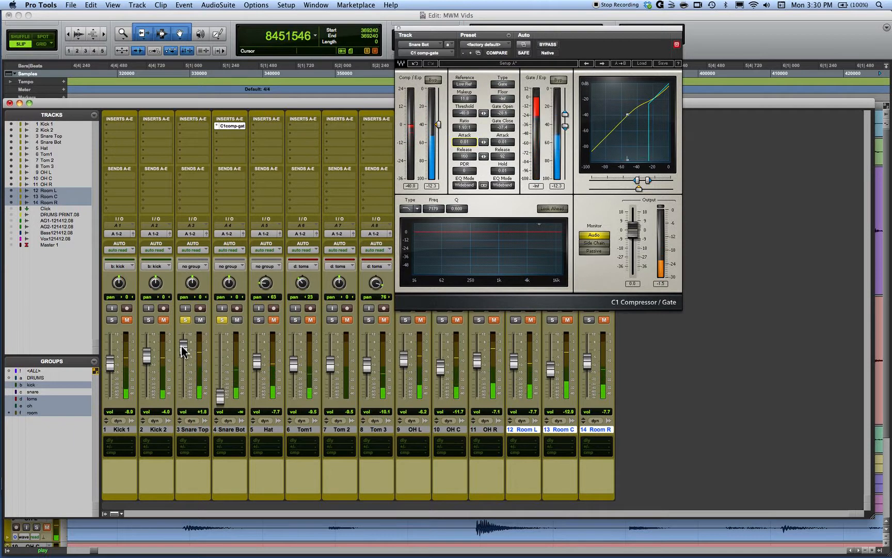
pyautogui.moveTo(219, 399); pyautogui.dragTo(222, 357)
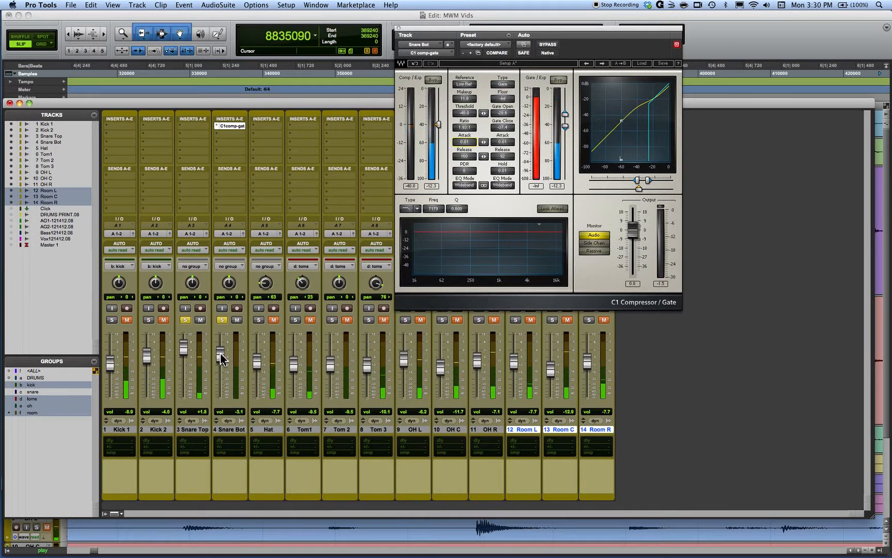
pyautogui.moveTo(222, 357); pyautogui.dragTo(222, 356)
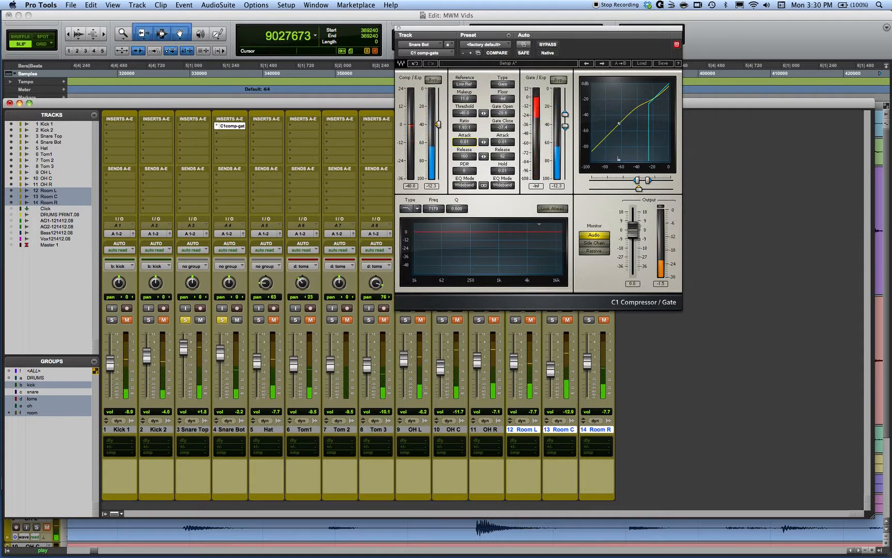
# Step: Compare C1 compressor attacks of 0.01 and about 12.45 on Snare Bot, keep 12.45, and lower its fader to -2.8 dB
pyautogui.moveTo(465, 141); pyautogui.dragTo(464, 137)
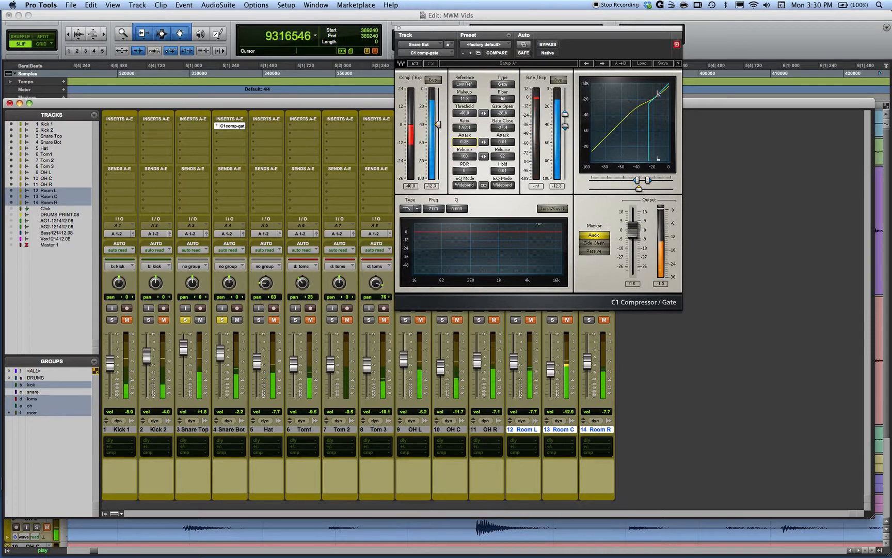
pyautogui.moveTo(465, 142); pyautogui.dragTo(469, 143)
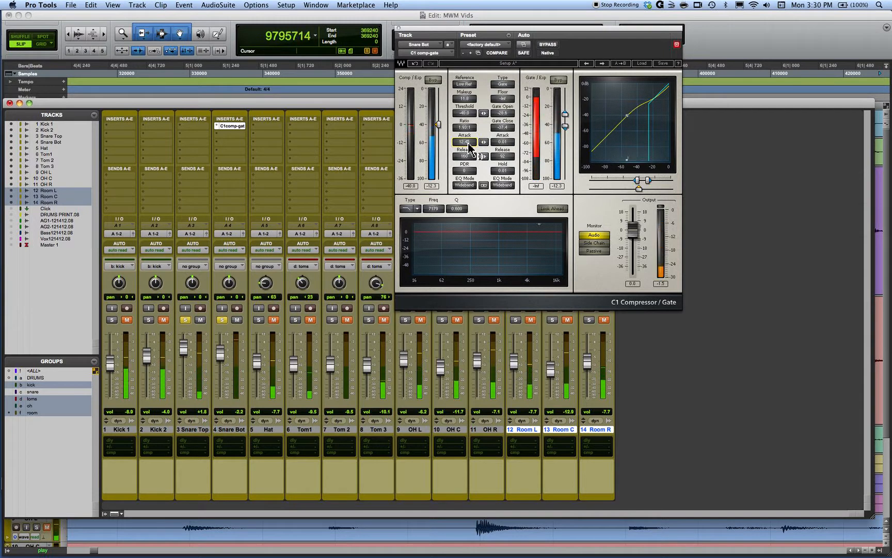
pyautogui.moveTo(469, 146); pyautogui.dragTo(469, 170)
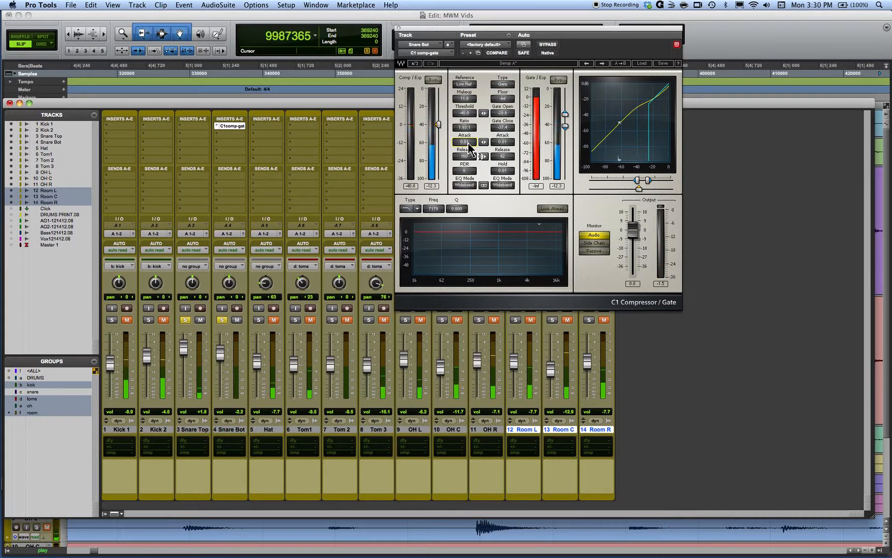
pyautogui.press('space')
pyautogui.click(413, 63)
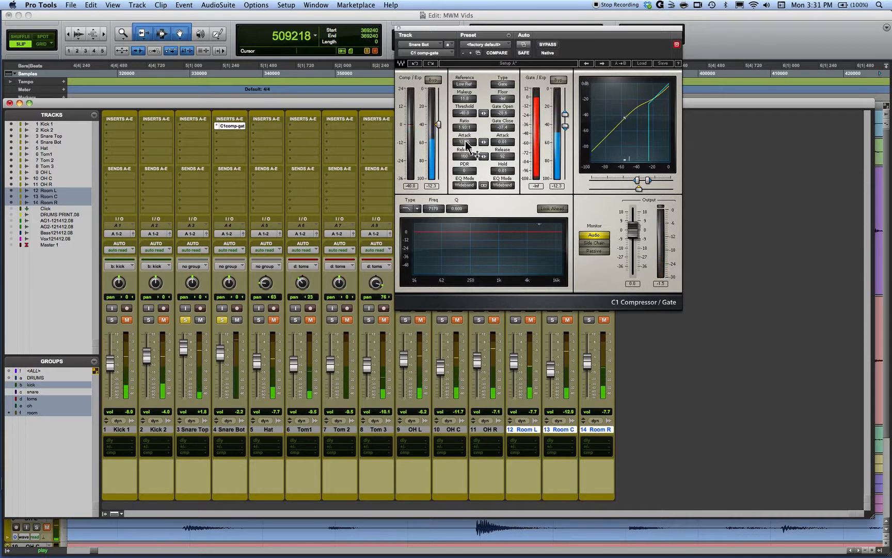
pyautogui.moveTo(223, 357); pyautogui.dragTo(222, 360)
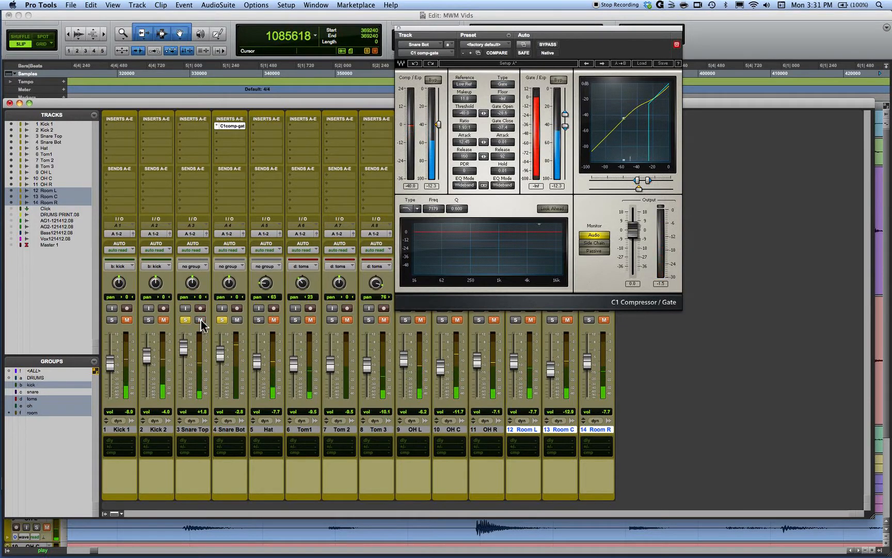
# Step: Insert REQ 2 (mono) after the C1 on Snare Bot and make band 1 a high-pass filter at about 337 Hz
pyautogui.click(221, 135)
pyautogui.moveTo(247, 149)
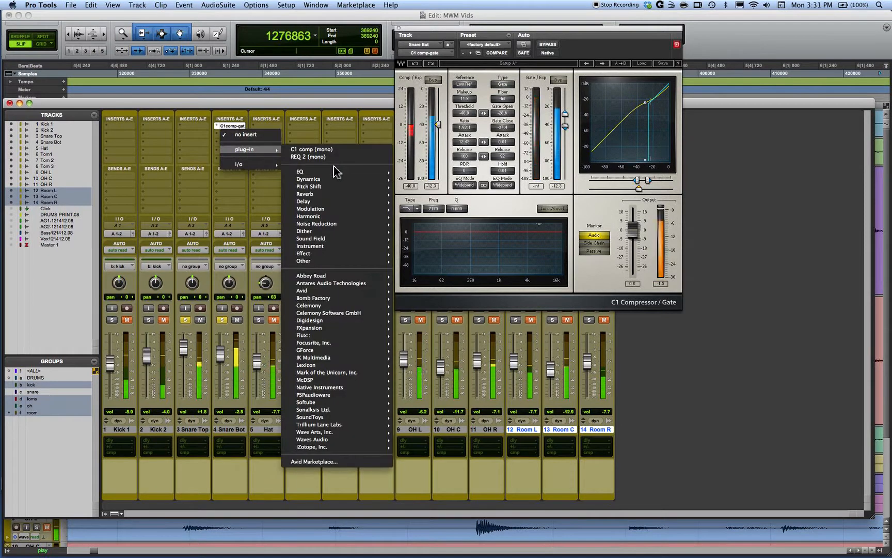
pyautogui.click(313, 156)
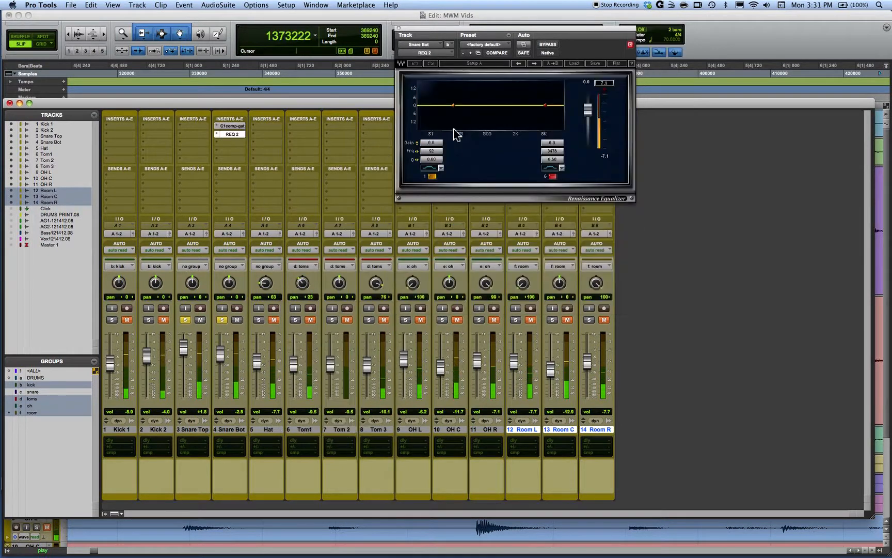
pyautogui.click(429, 168)
pyautogui.moveTo(438, 152); pyautogui.dragTo(487, 152)
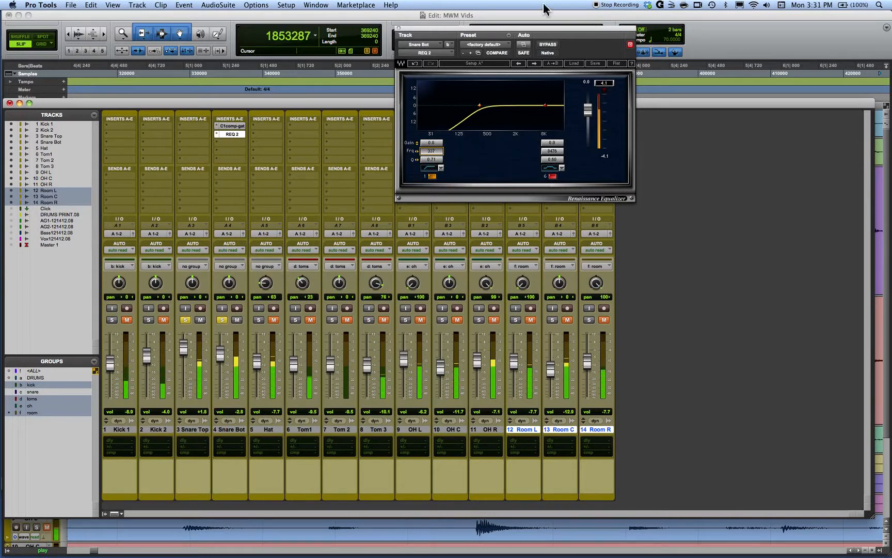
# Step: Compare Snare Bot with REQ 2 bypassed and active, and rebalance its fader to -3.4 dB
pyautogui.click(549, 44)
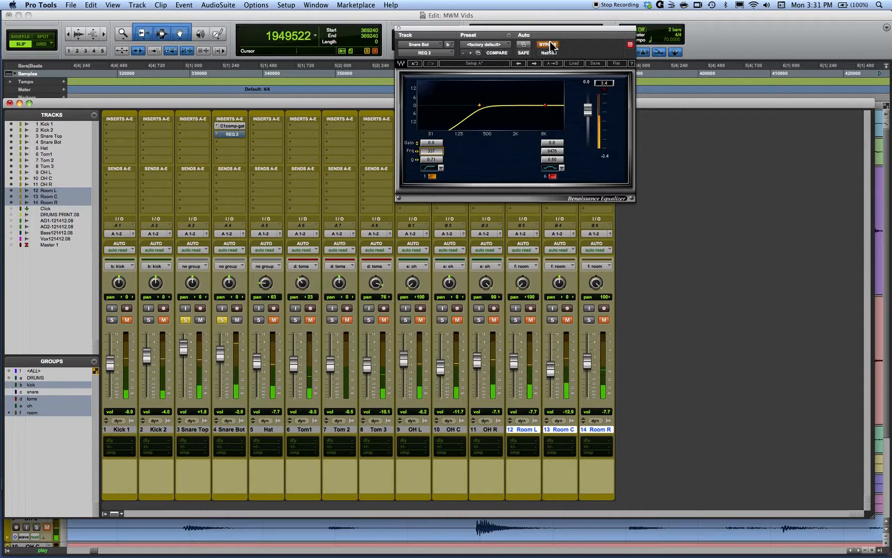
pyautogui.click(550, 44)
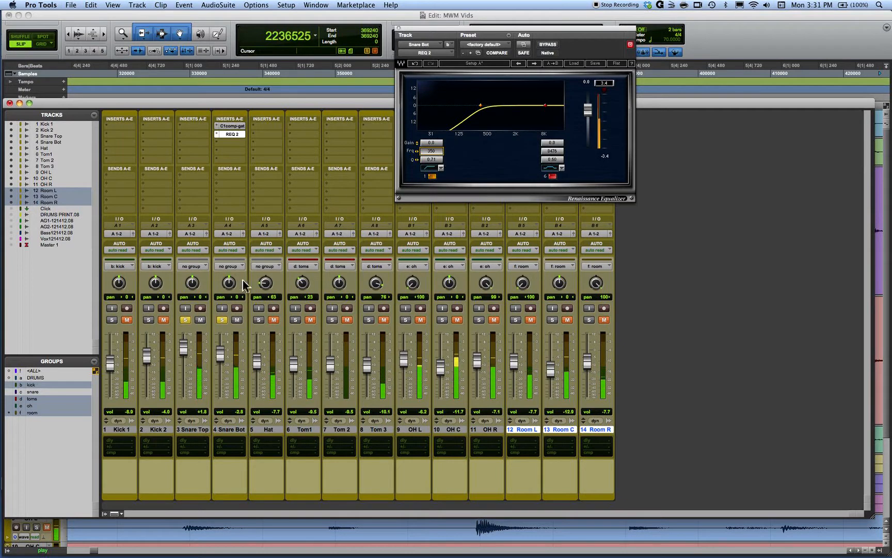
pyautogui.moveTo(221, 352); pyautogui.dragTo(221, 351)
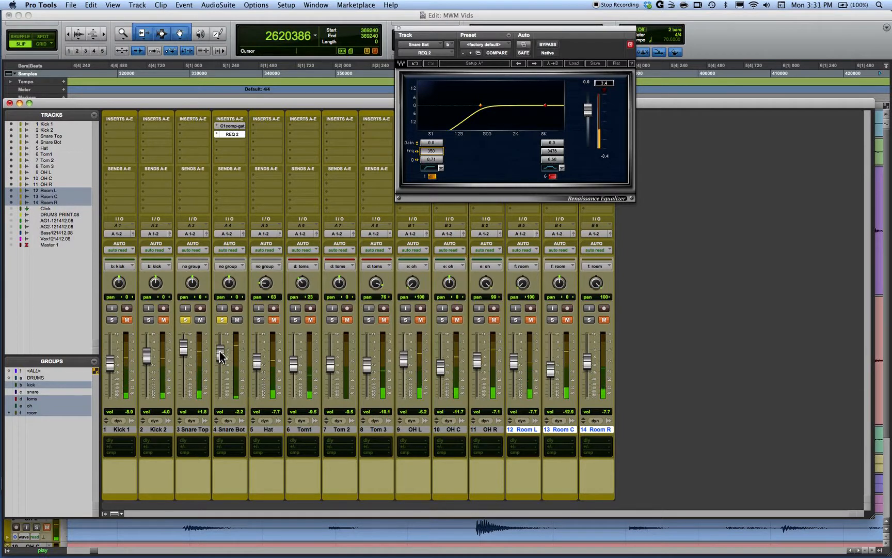
pyautogui.click(548, 45)
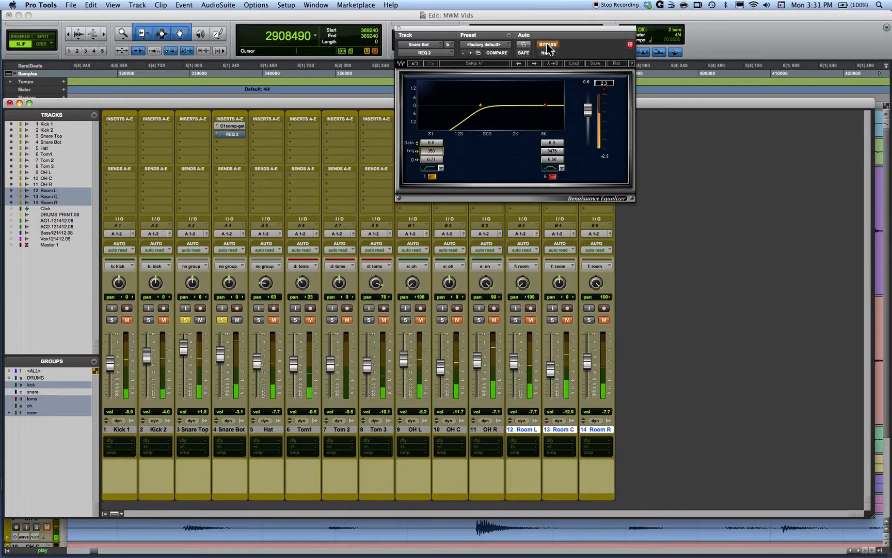
pyautogui.click(548, 44)
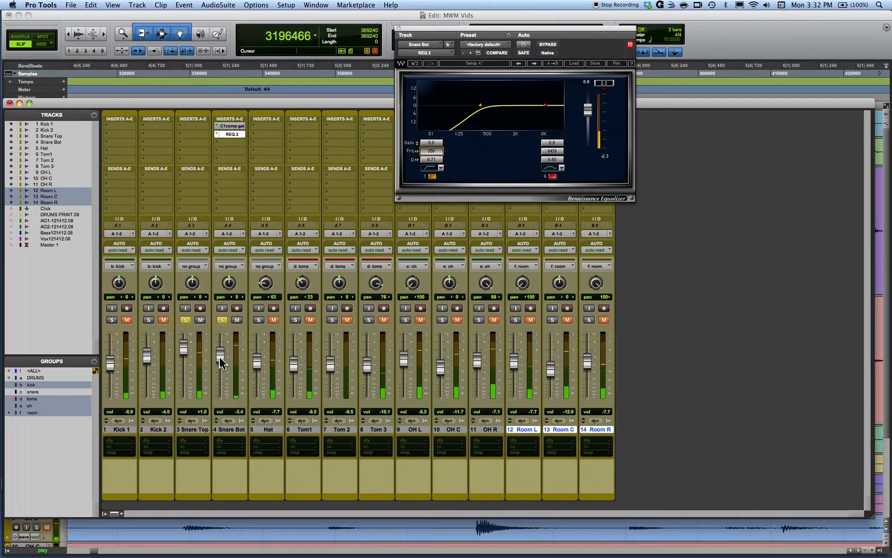
pyautogui.click(548, 45)
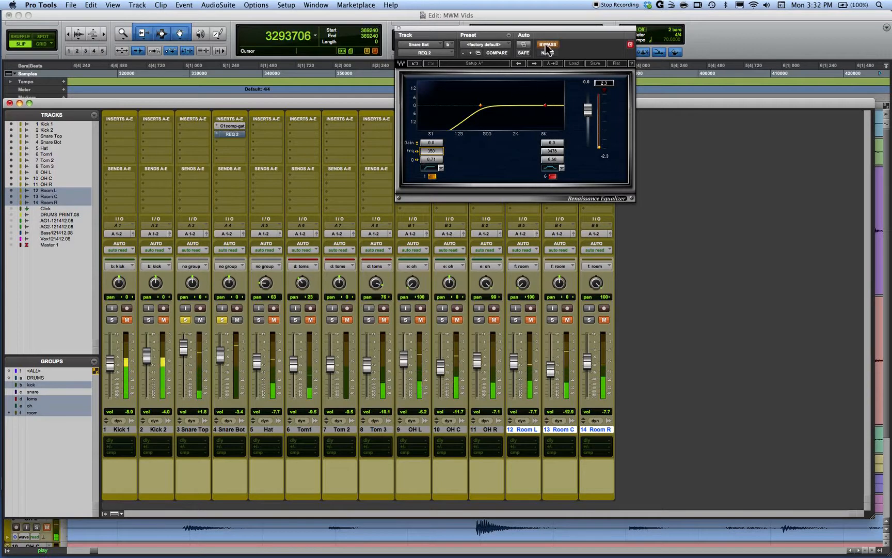
pyautogui.click(548, 45)
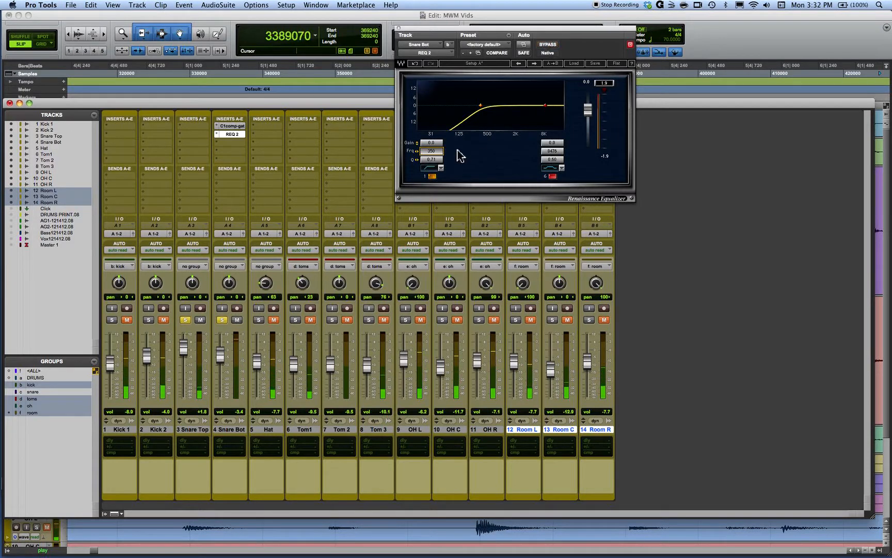
# Step: Set the REQ 2 high-pass to about 249 Hz and lower Snare Bot to -4.9 dB, checking the blend against Snare Bot muted
pyautogui.moveTo(438, 151); pyautogui.dragTo(428, 151)
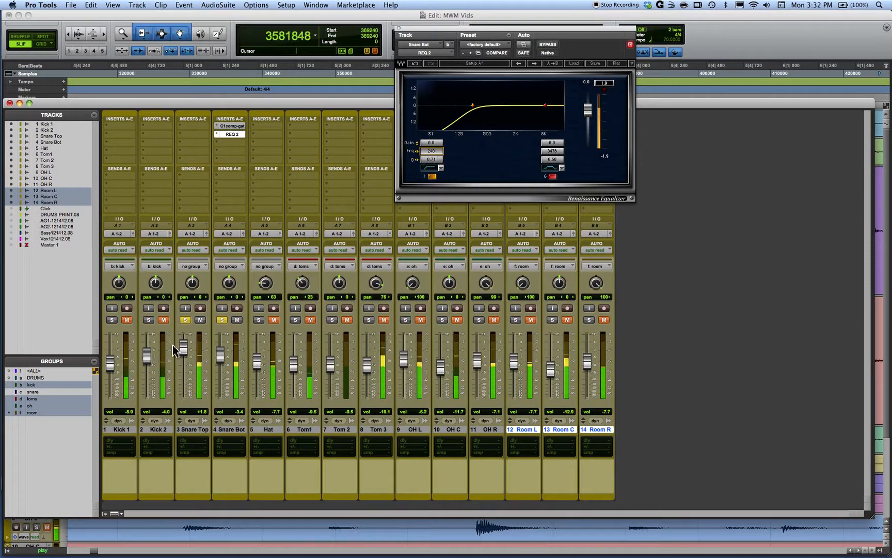
pyautogui.moveTo(437, 152); pyautogui.dragTo(440, 152)
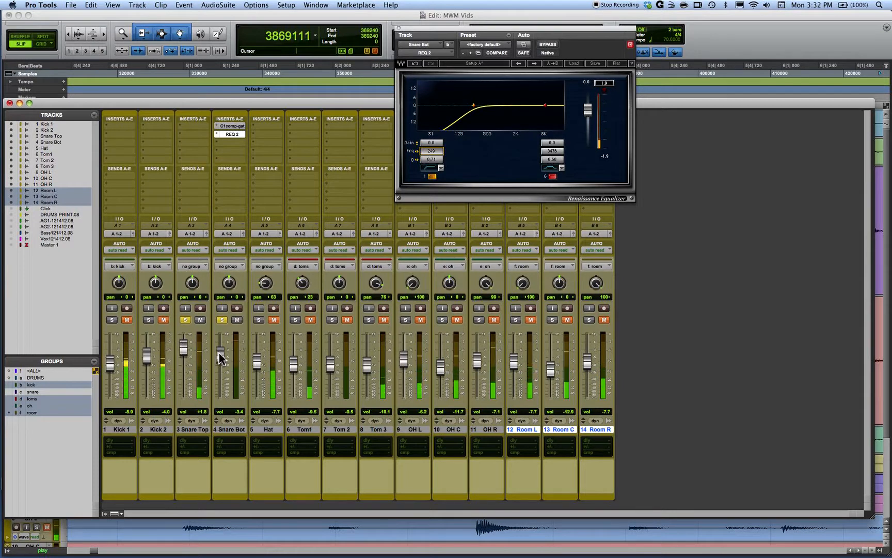
pyautogui.click(239, 319)
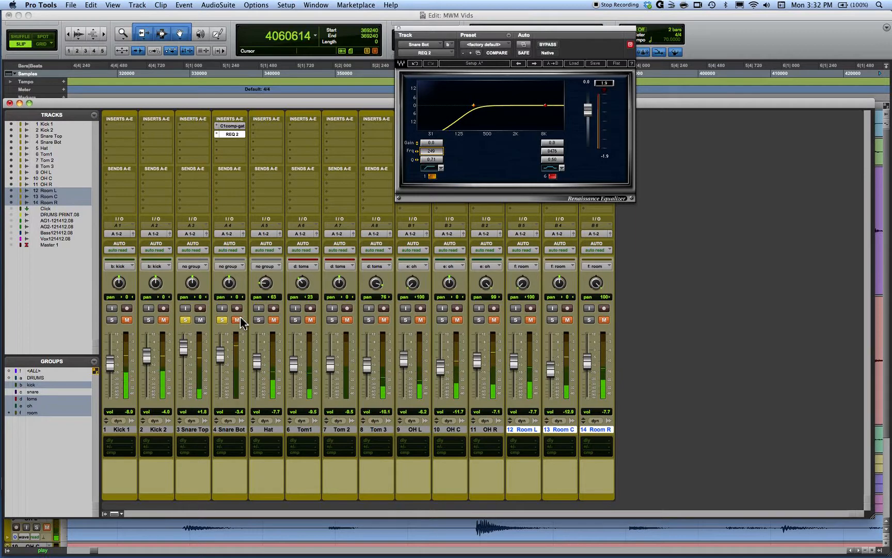
pyautogui.moveTo(221, 356); pyautogui.dragTo(223, 362)
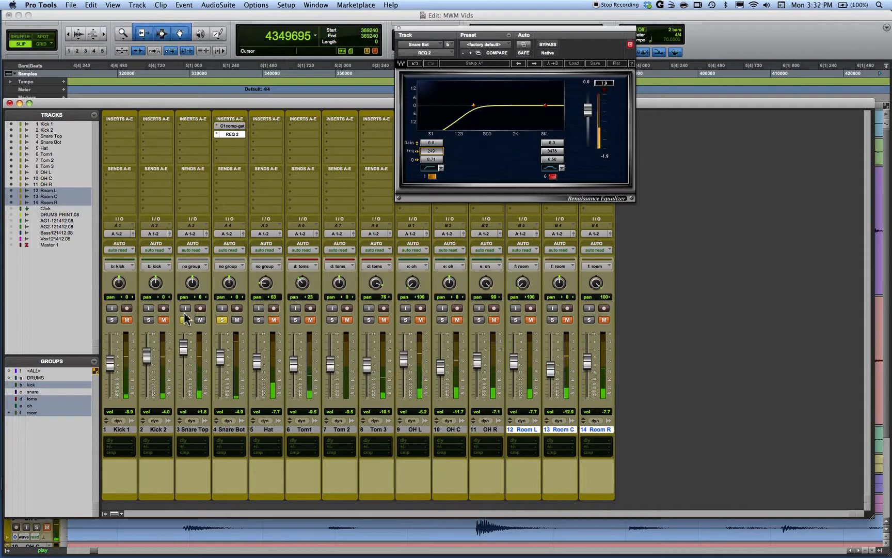
pyautogui.click(236, 320)
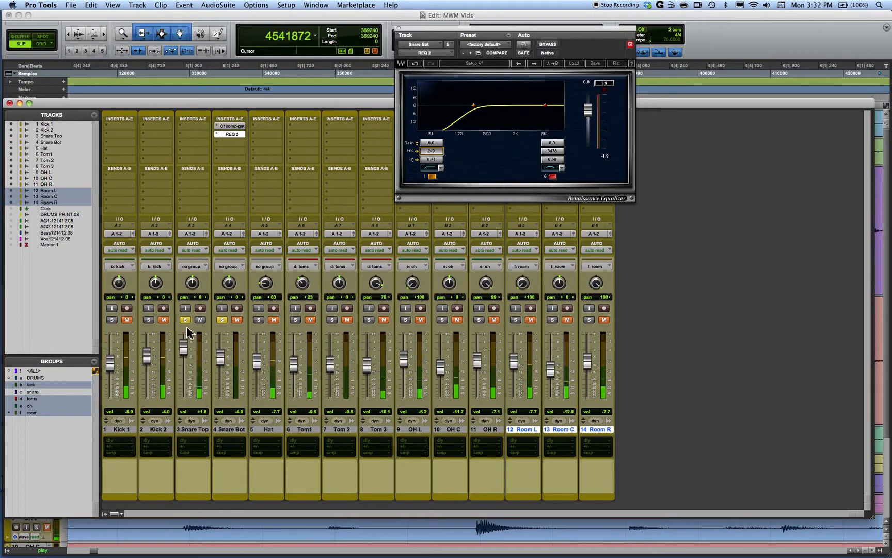
pyautogui.click(237, 320)
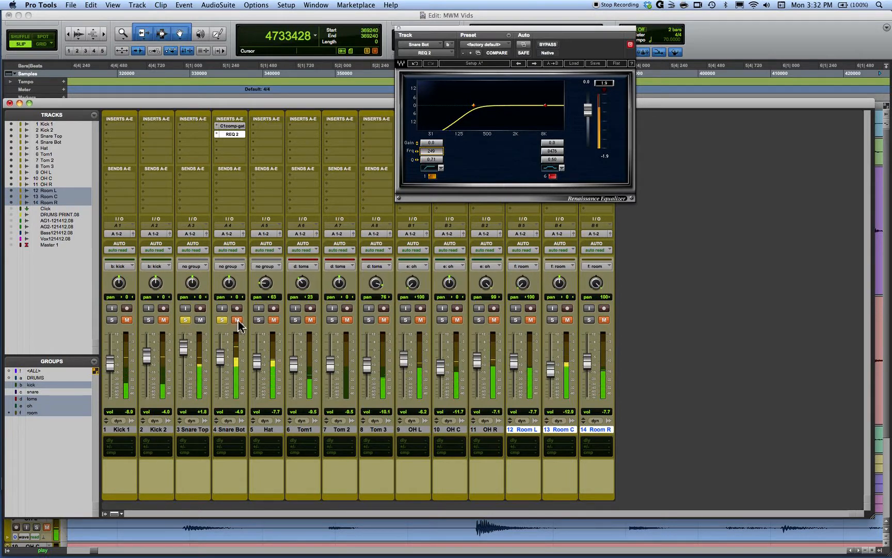
pyautogui.press('space')
# Step: Insert the API-2500 (mono) dynamics plug-in in the first insert slot of Snare Top
pyautogui.click(185, 126)
pyautogui.moveTo(197, 142)
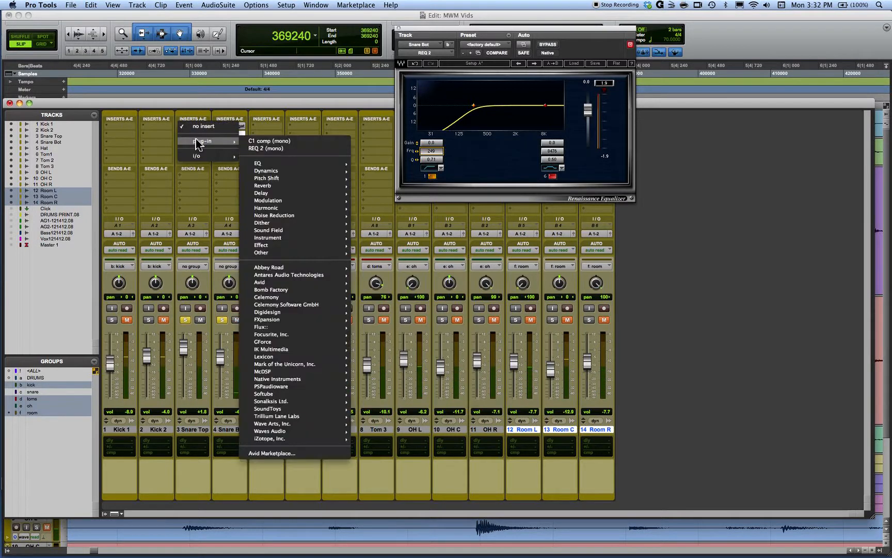
pyautogui.moveTo(290, 172)
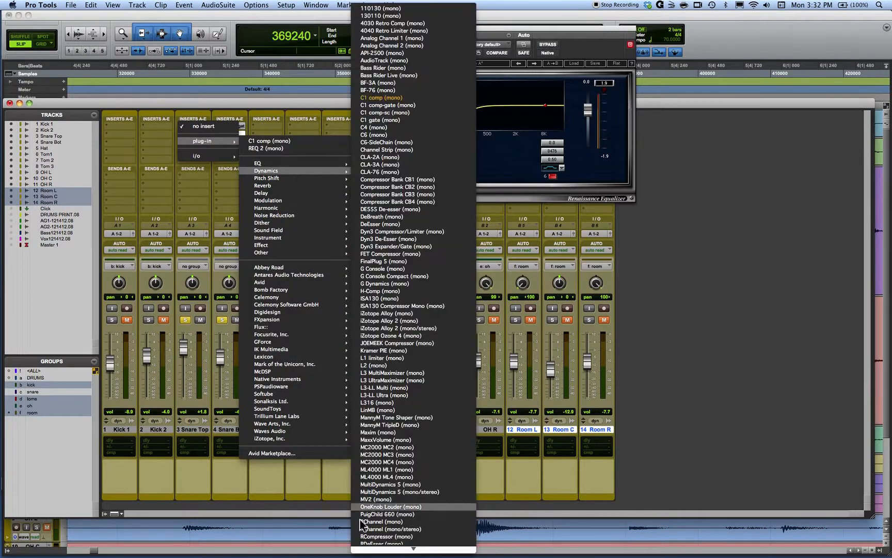
pyautogui.moveTo(402, 548)
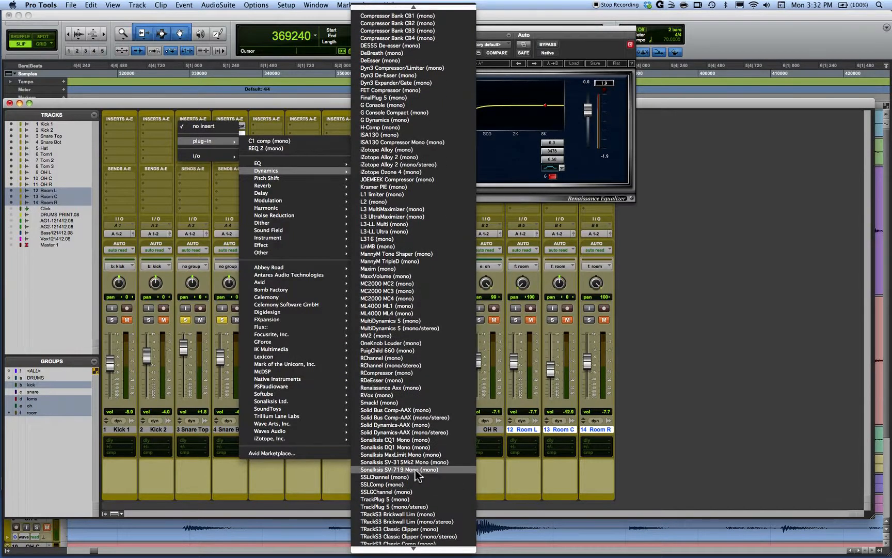
pyautogui.moveTo(416, 5)
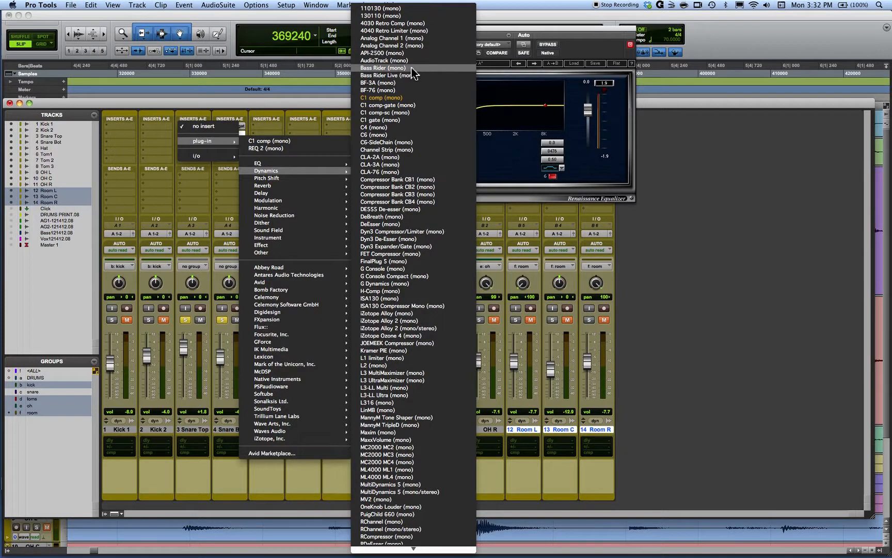
pyautogui.click(401, 52)
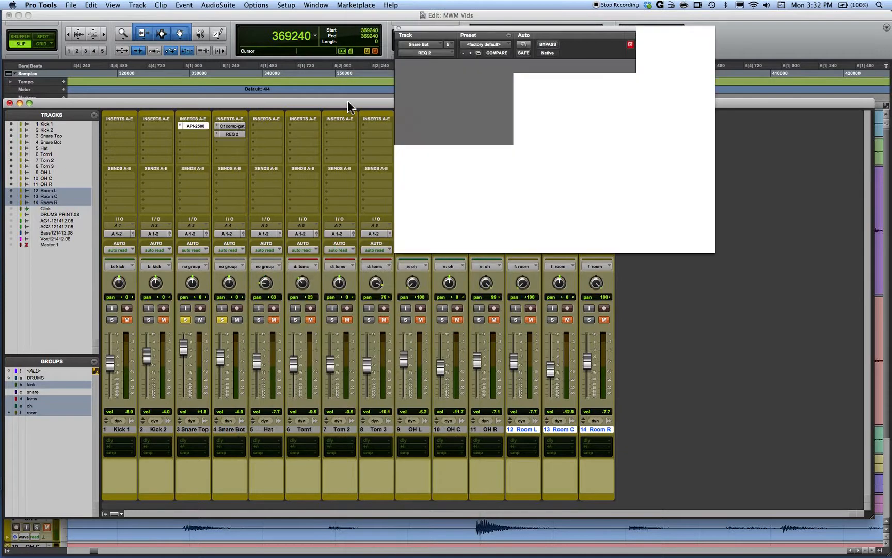
# Step: Adjust the API-2500 ratio and threshold on Snare Top during playback, using a fixed release time and NORM thrust
pyautogui.moveTo(516, 165); pyautogui.dragTo(517, 154)
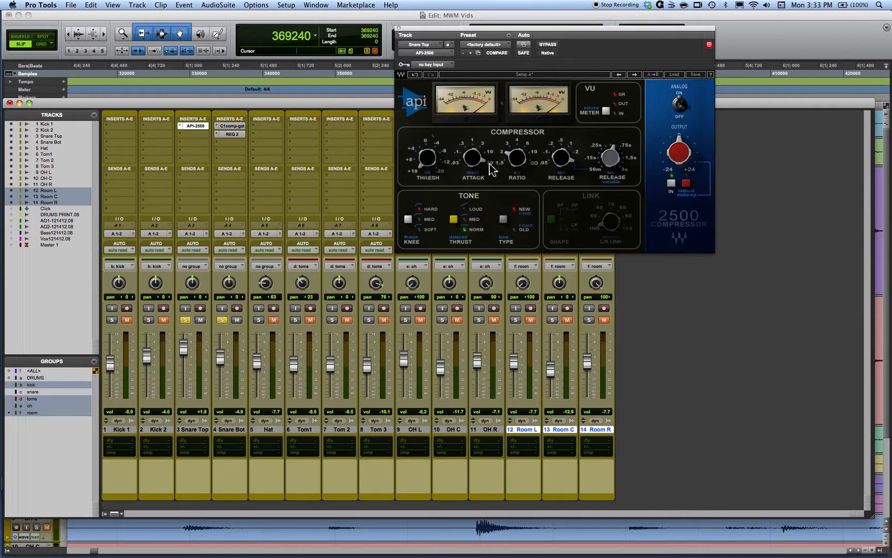
pyautogui.click(428, 159)
pyautogui.moveTo(561, 157); pyautogui.dragTo(561, 170)
pyautogui.press('space')
pyautogui.moveTo(428, 159); pyautogui.dragTo(427, 164)
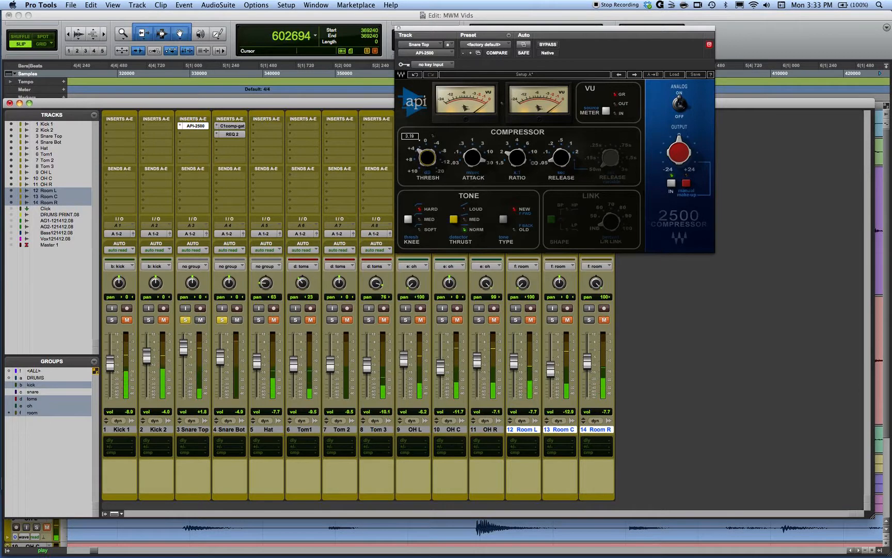
pyautogui.moveTo(425, 161); pyautogui.dragTo(425, 161)
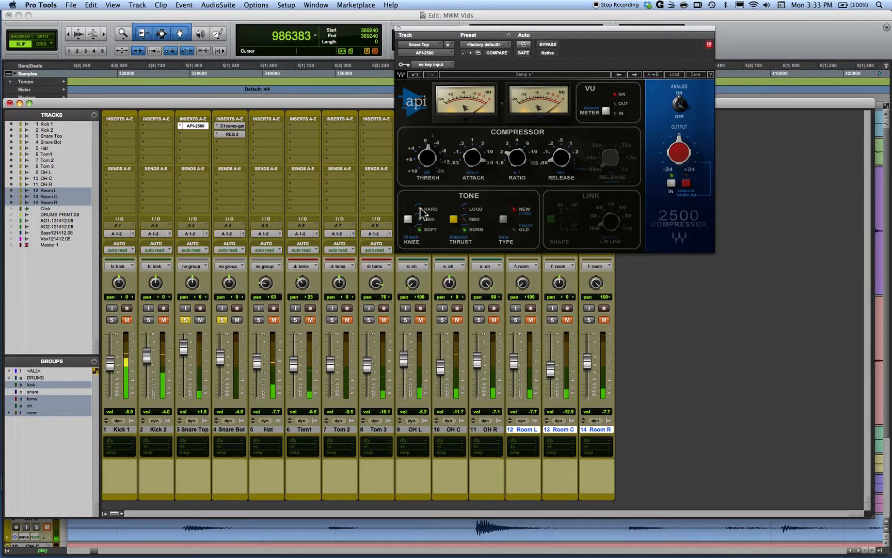
pyautogui.click(454, 223)
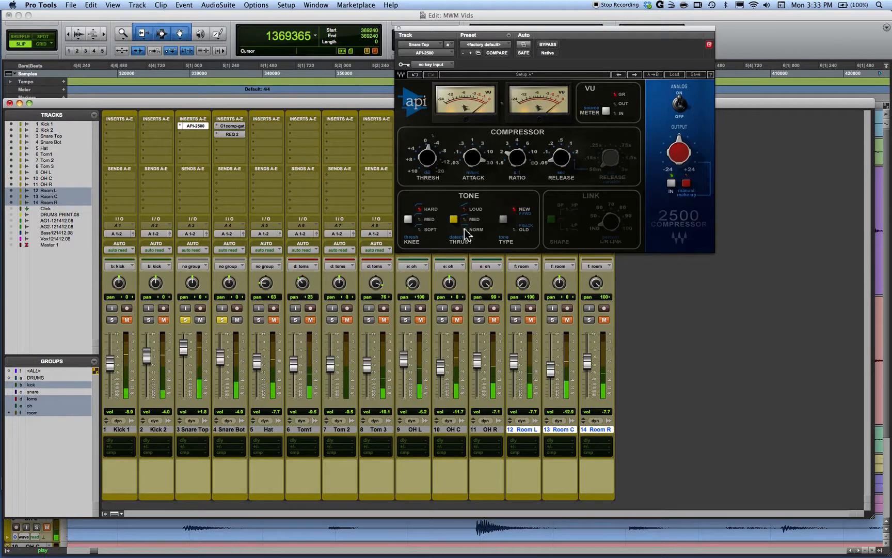
# Step: Compare the snare blend with the API-2500 bypassed and active, and with Snare Bot muted and unmuted
pyautogui.click(548, 44)
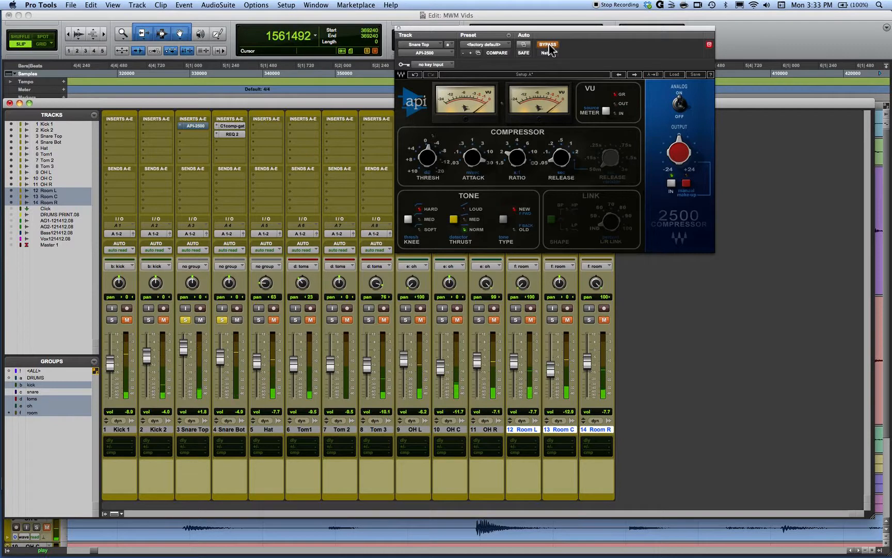
pyautogui.click(548, 45)
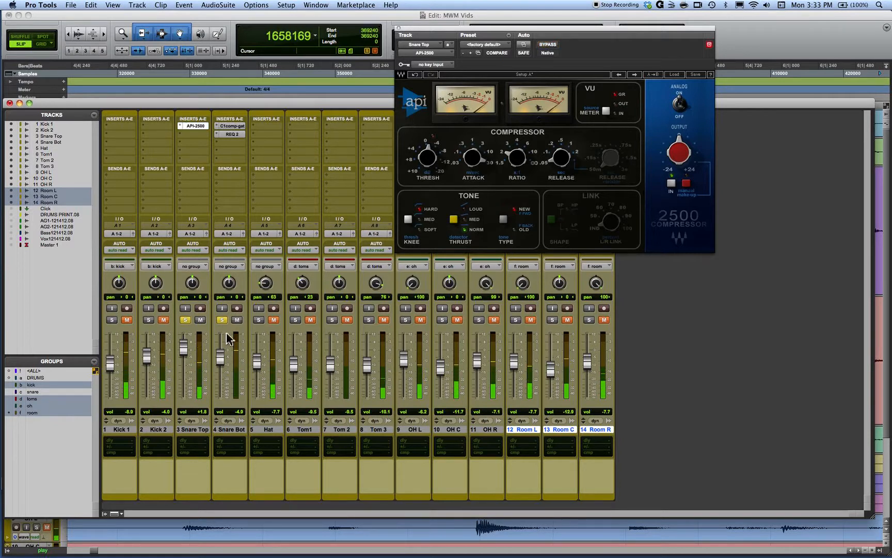
pyautogui.click(235, 319)
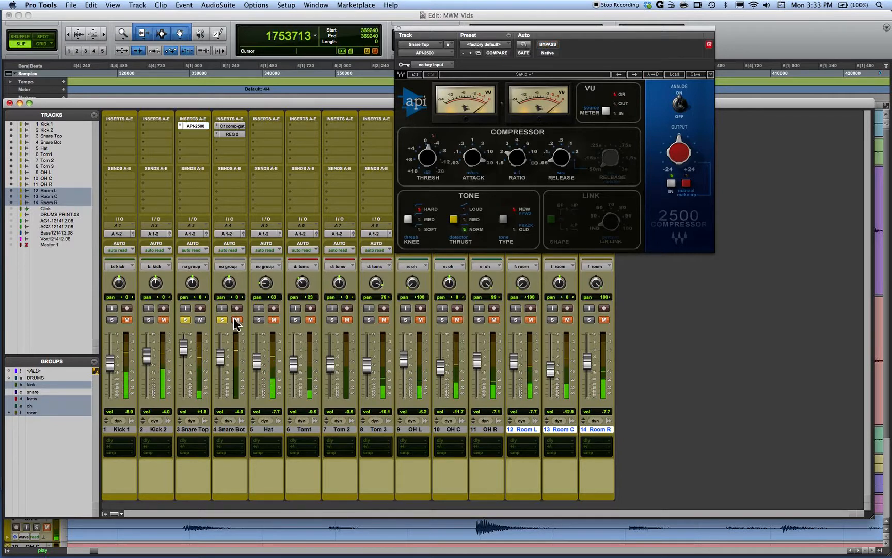
pyautogui.click(553, 45)
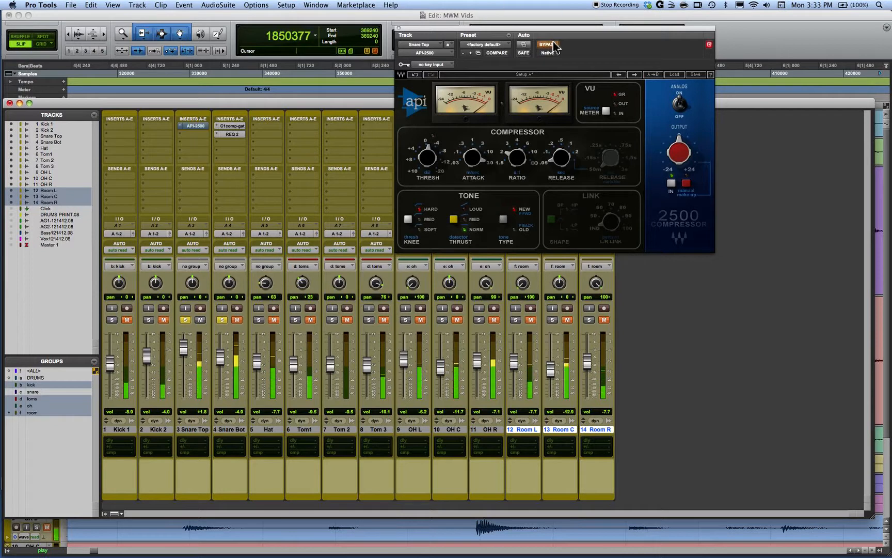
pyautogui.click(552, 45)
pyautogui.click(236, 319)
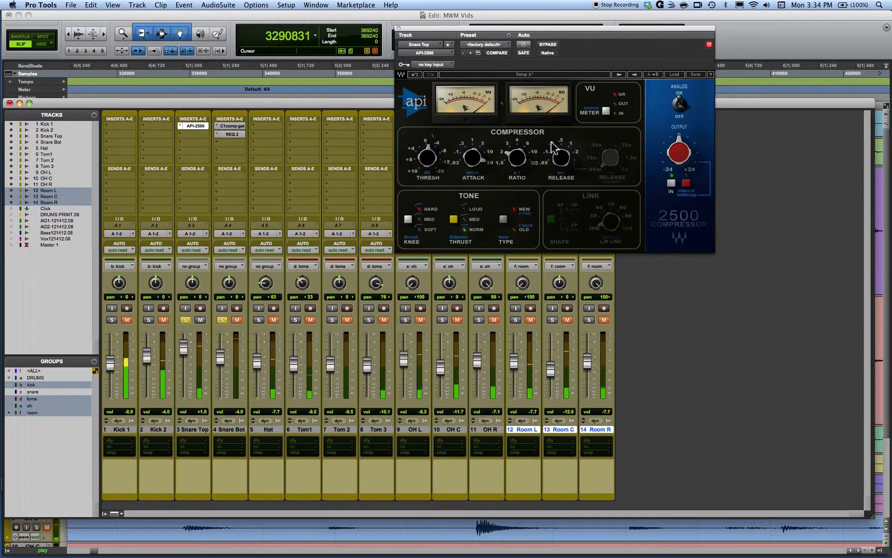
# Step: Lower the Snare Bot fader to -5.5 dB during playback, comparing the blend with Snare Bot muted, and stop playback
pyautogui.moveTo(553, 169)
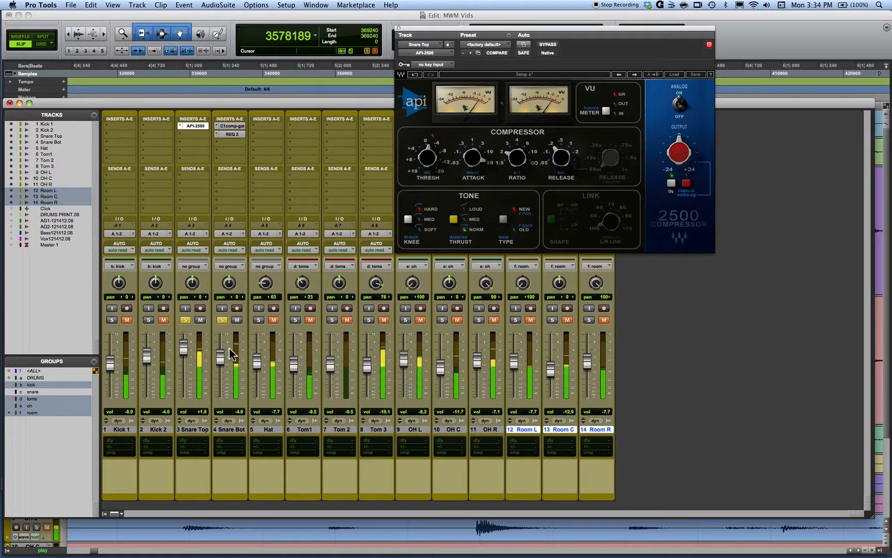
pyautogui.moveTo(221, 357); pyautogui.dragTo(221, 359)
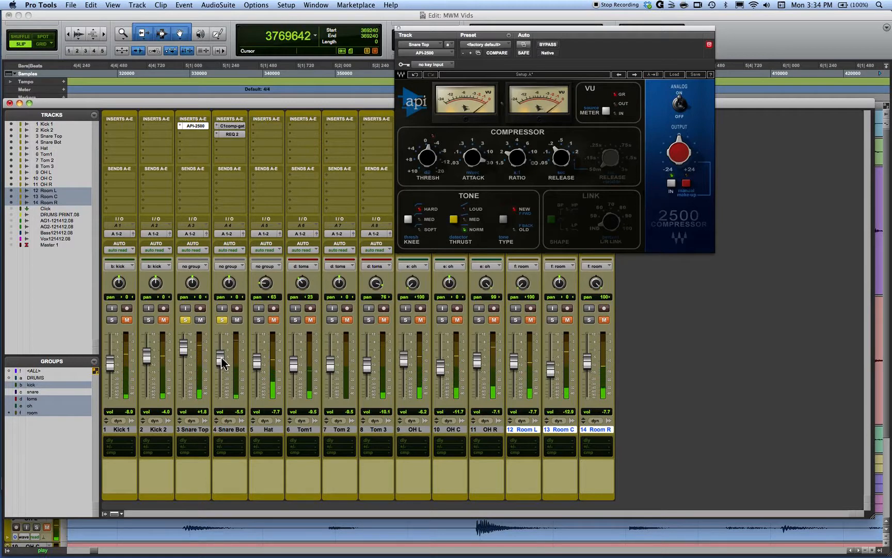
pyautogui.click(237, 320)
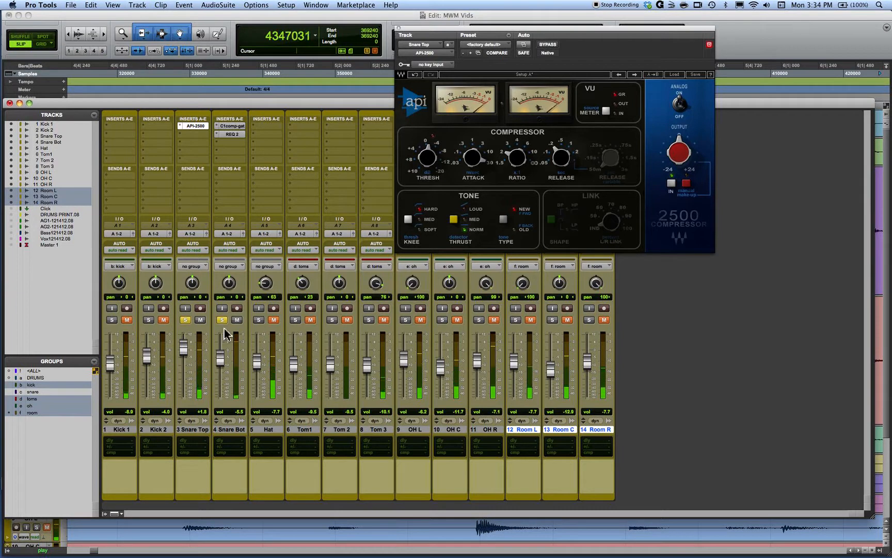
pyautogui.press('space')
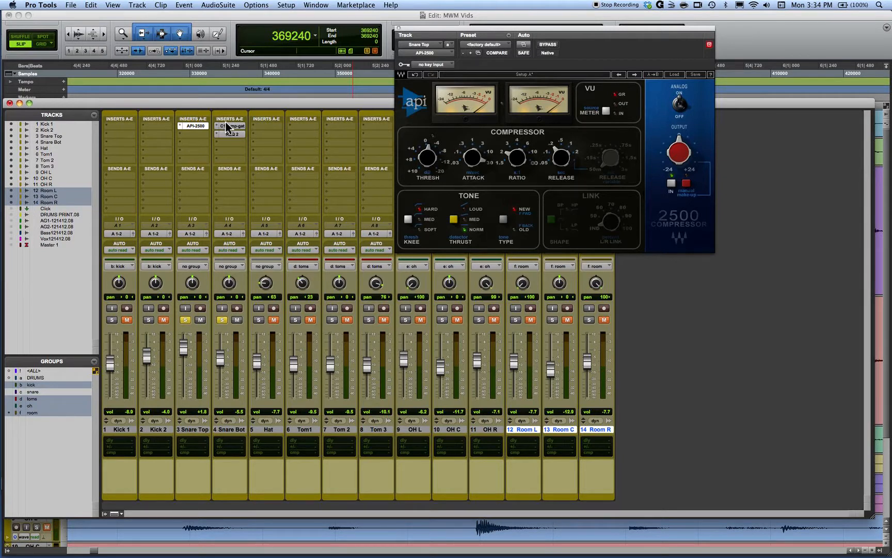
pyautogui.press('super+Tab')
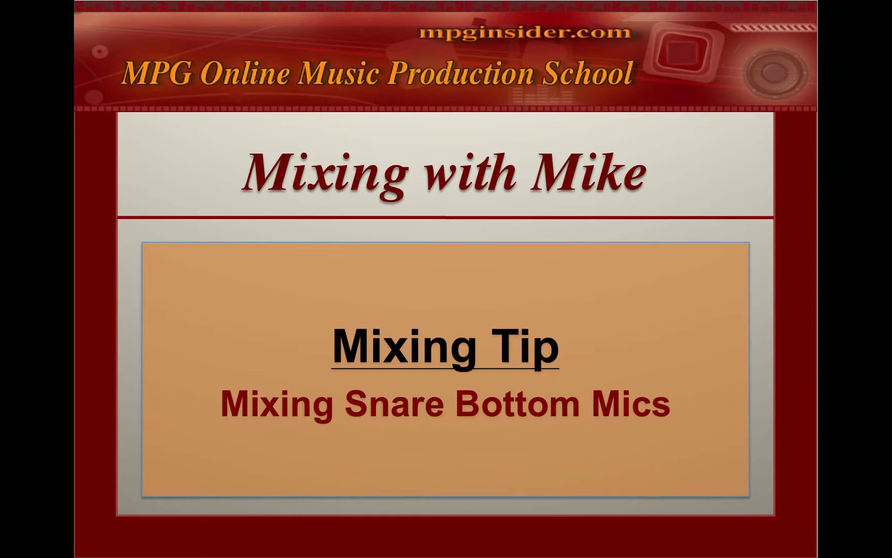
pyautogui.press('Right')
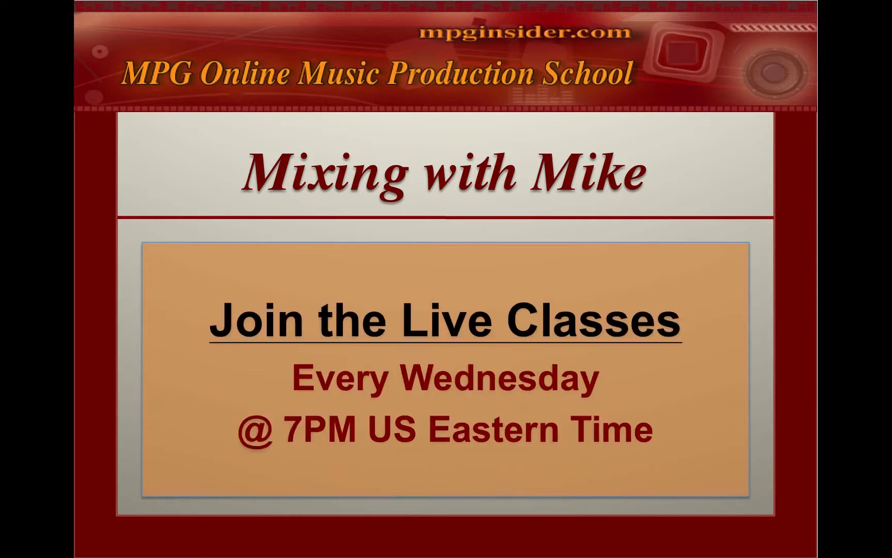